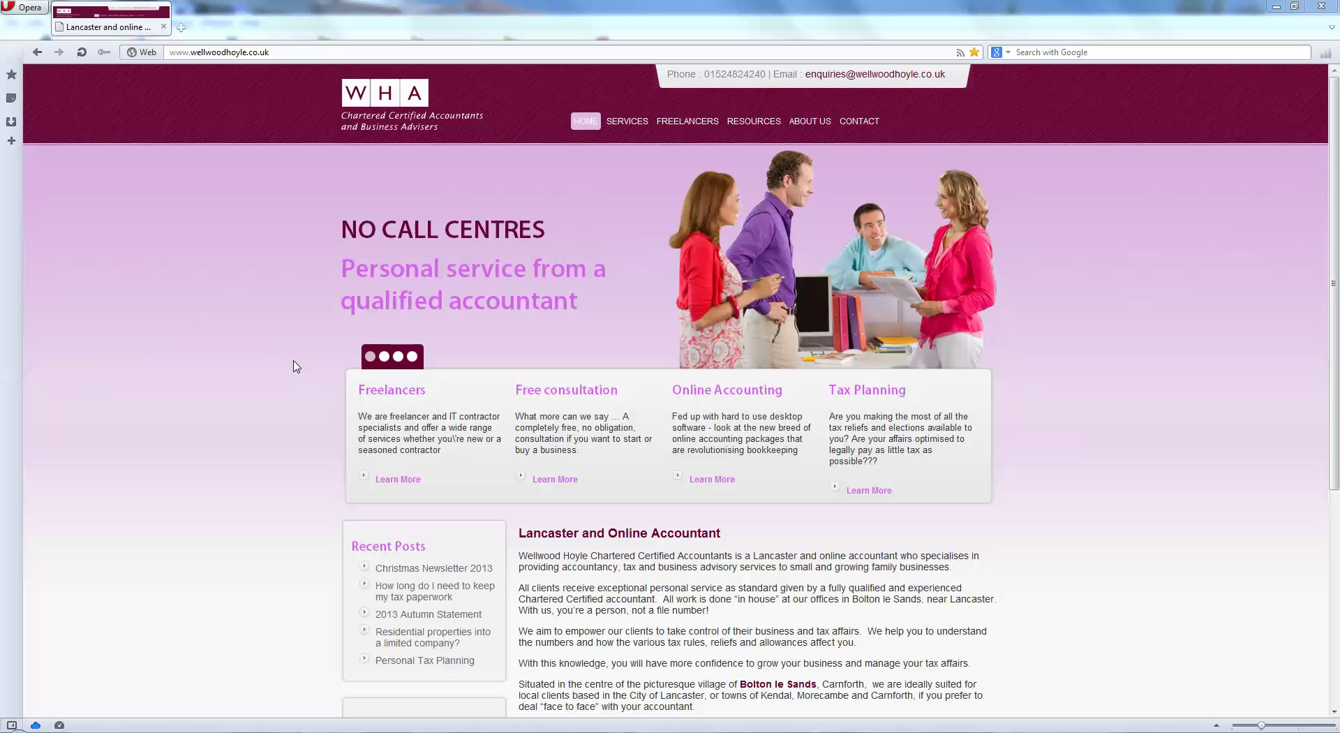
# Switch from the accountancy website in Opera to VT Cash Book's Balance Sheet showing total funds of 432.
pyautogui.hotkey('alt', 'Tab')
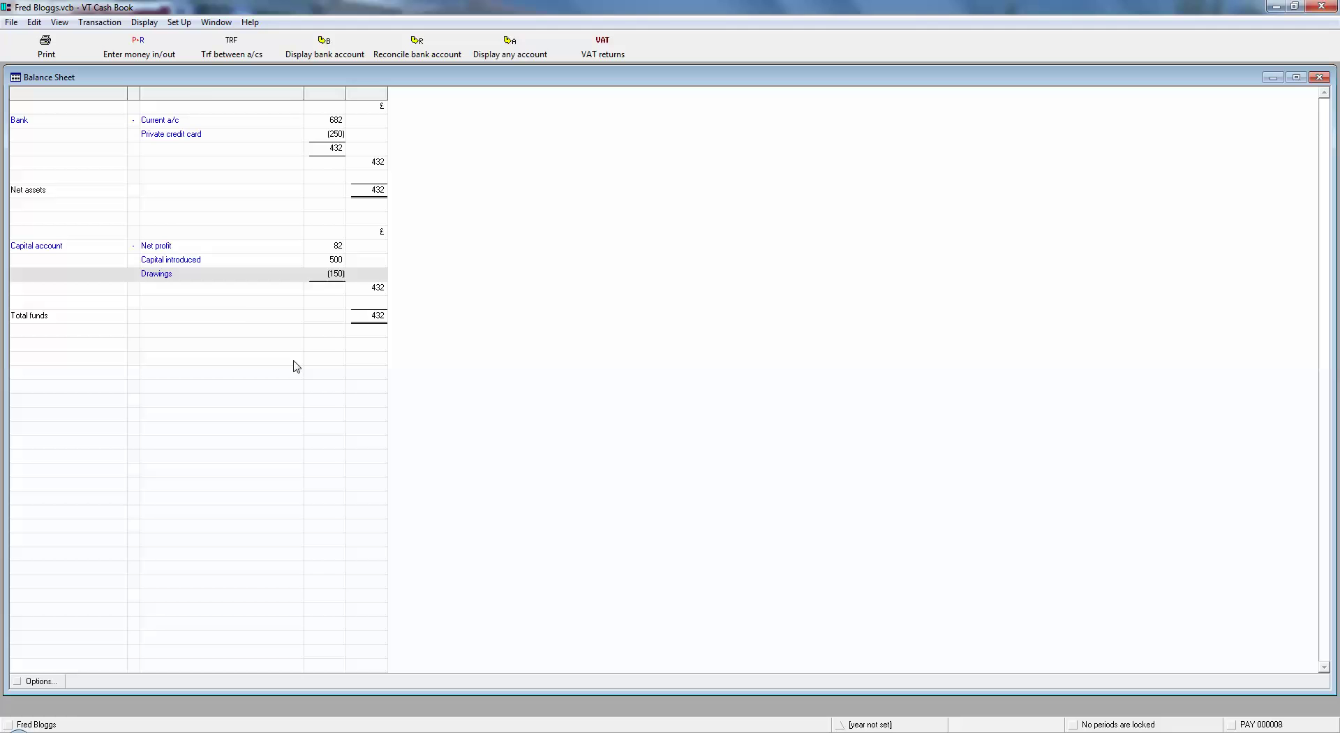
# Open the Payments And Receipts dialog for the Current a/c, with start balance 682.50.
pyautogui.click(143, 43)
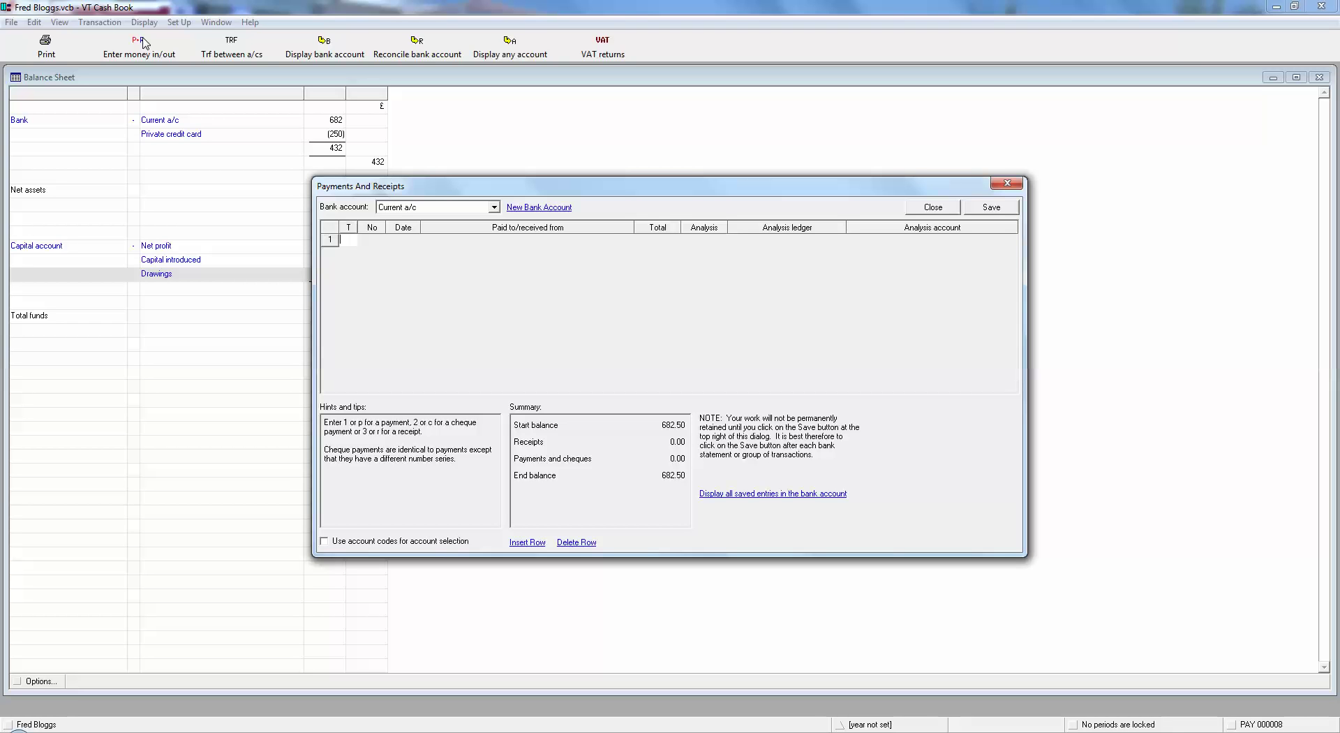
pyautogui.click(425, 208)
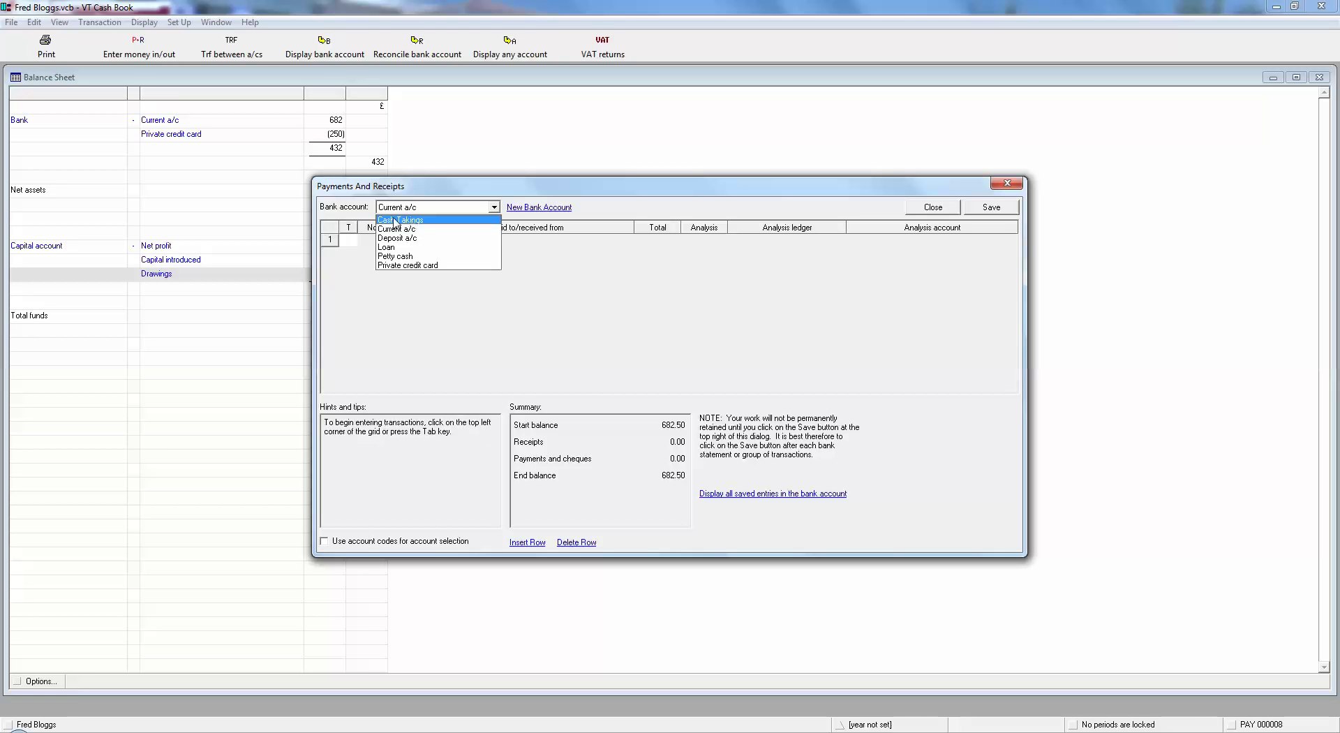
pyautogui.click(357, 201)
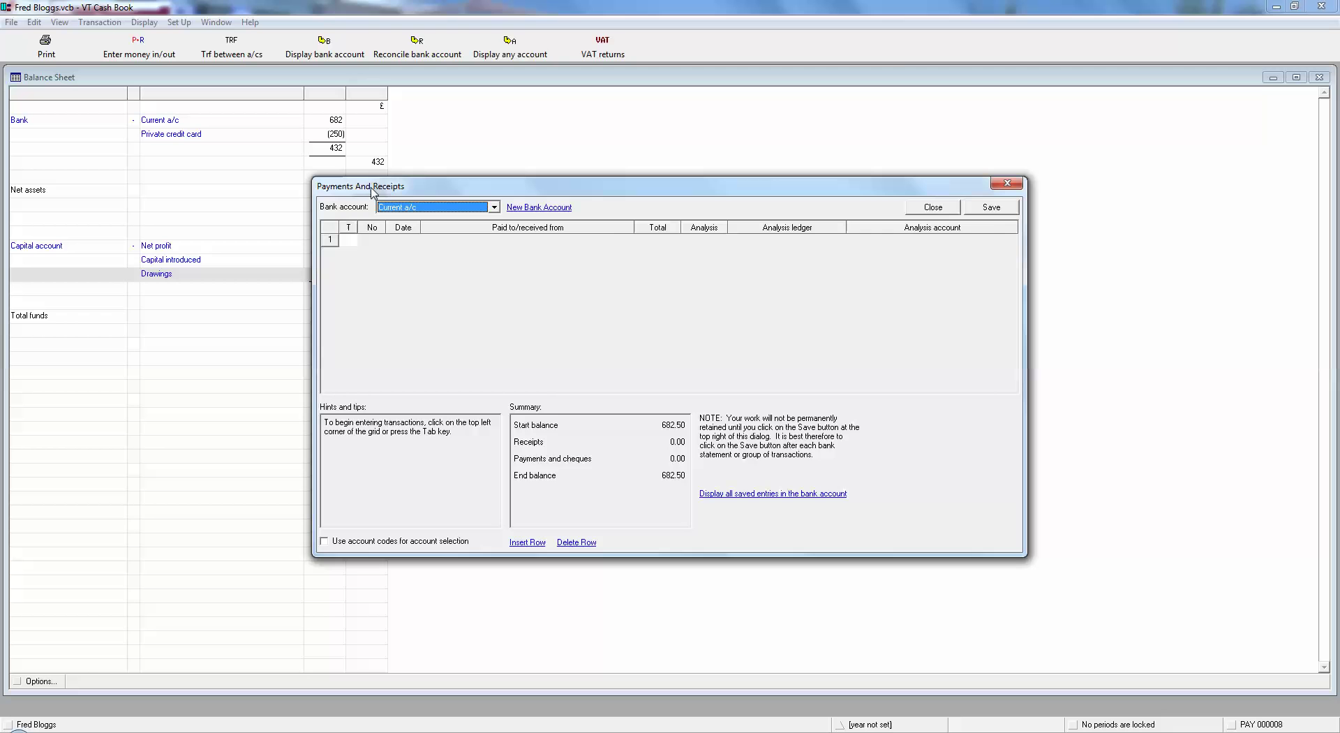
# Create a new bank account named 'Paypal' and select it in the Bank account list.
pyautogui.click(537, 209)
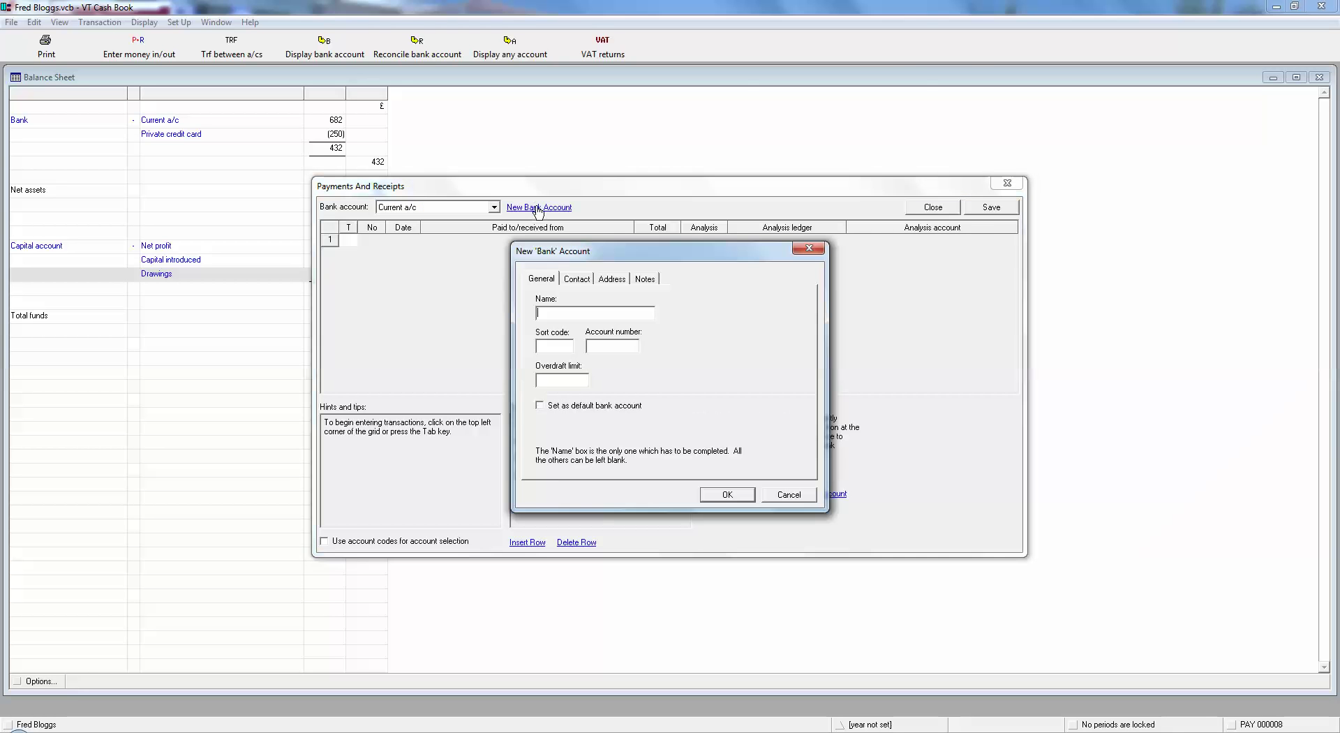
pyautogui.write('Paypal')
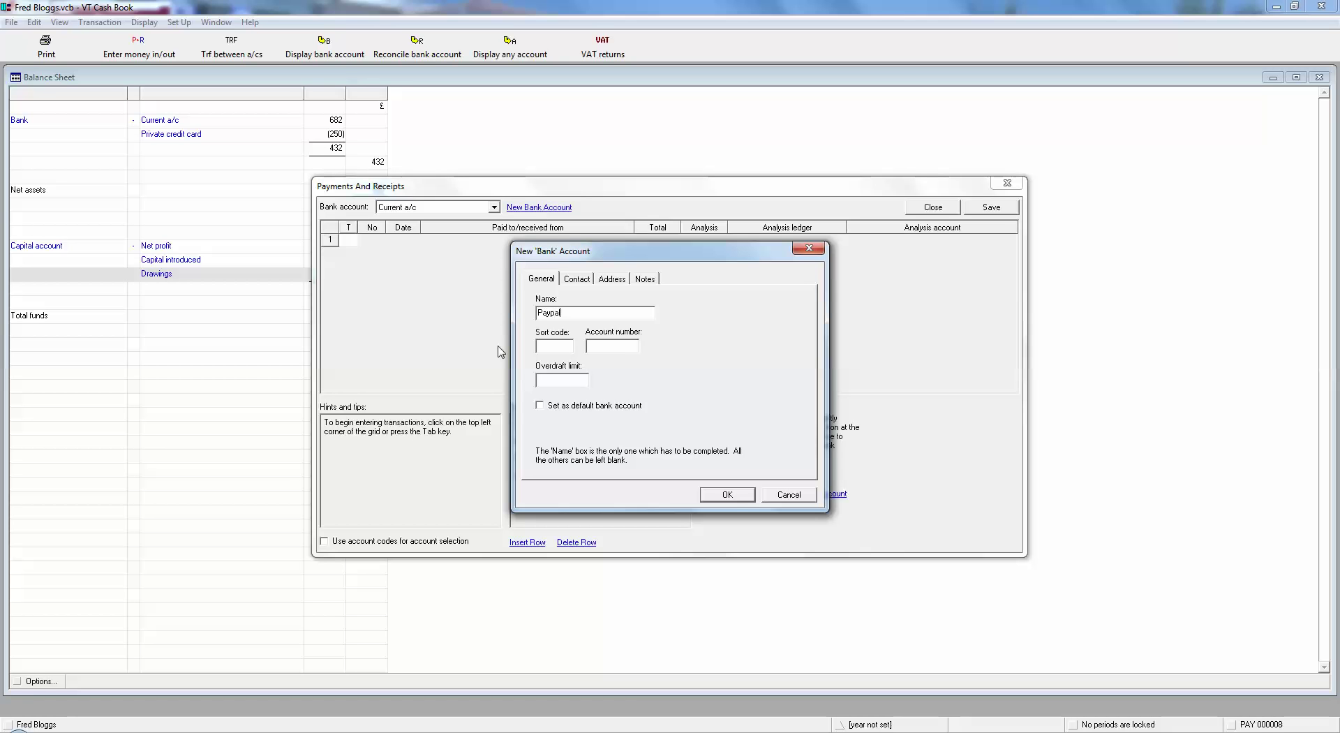
pyautogui.click(719, 496)
pyautogui.click(405, 208)
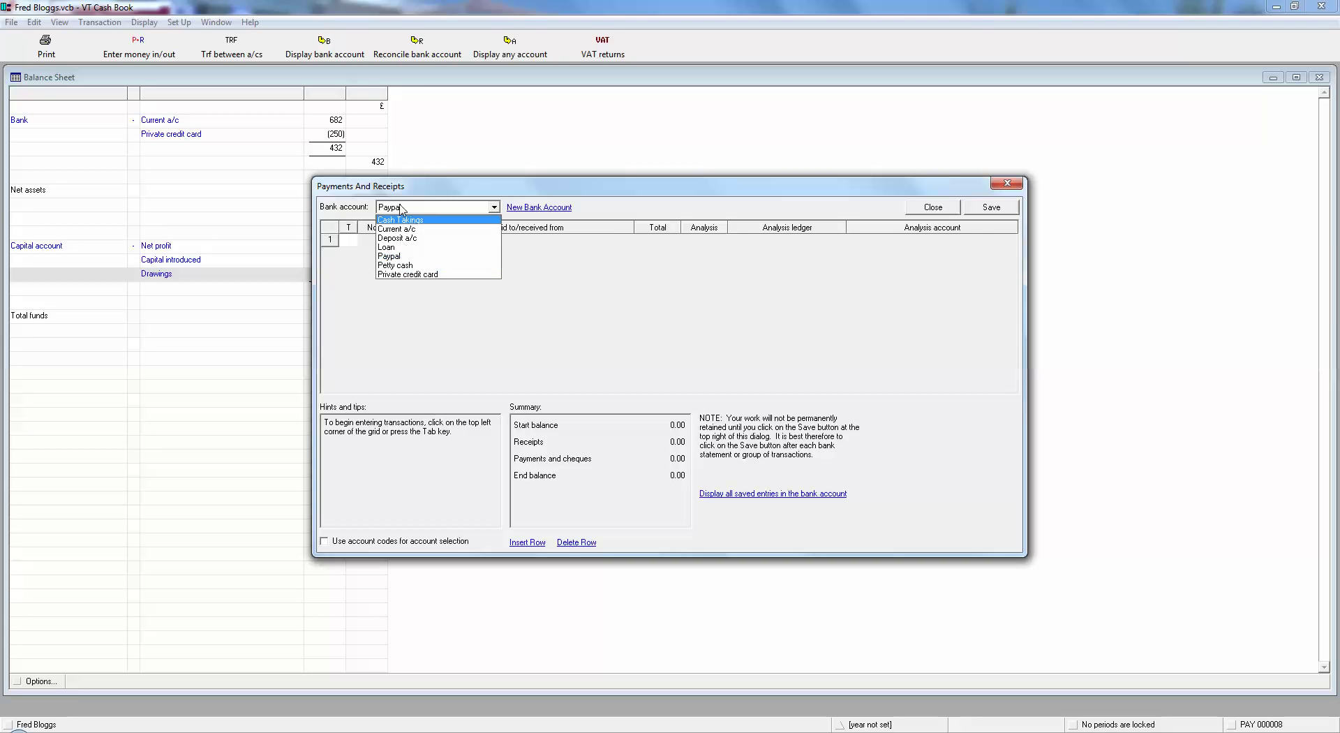
pyautogui.click(402, 208)
pyautogui.click(391, 208)
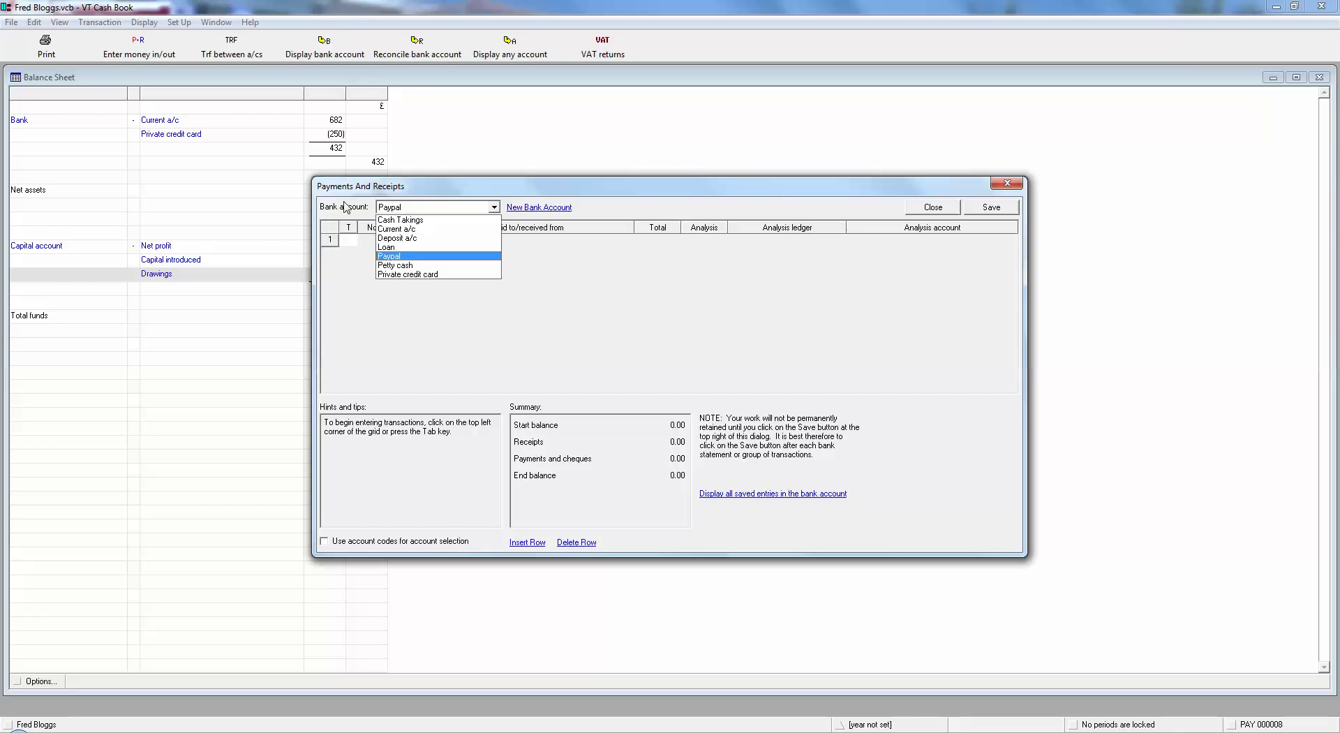
pyautogui.click(345, 207)
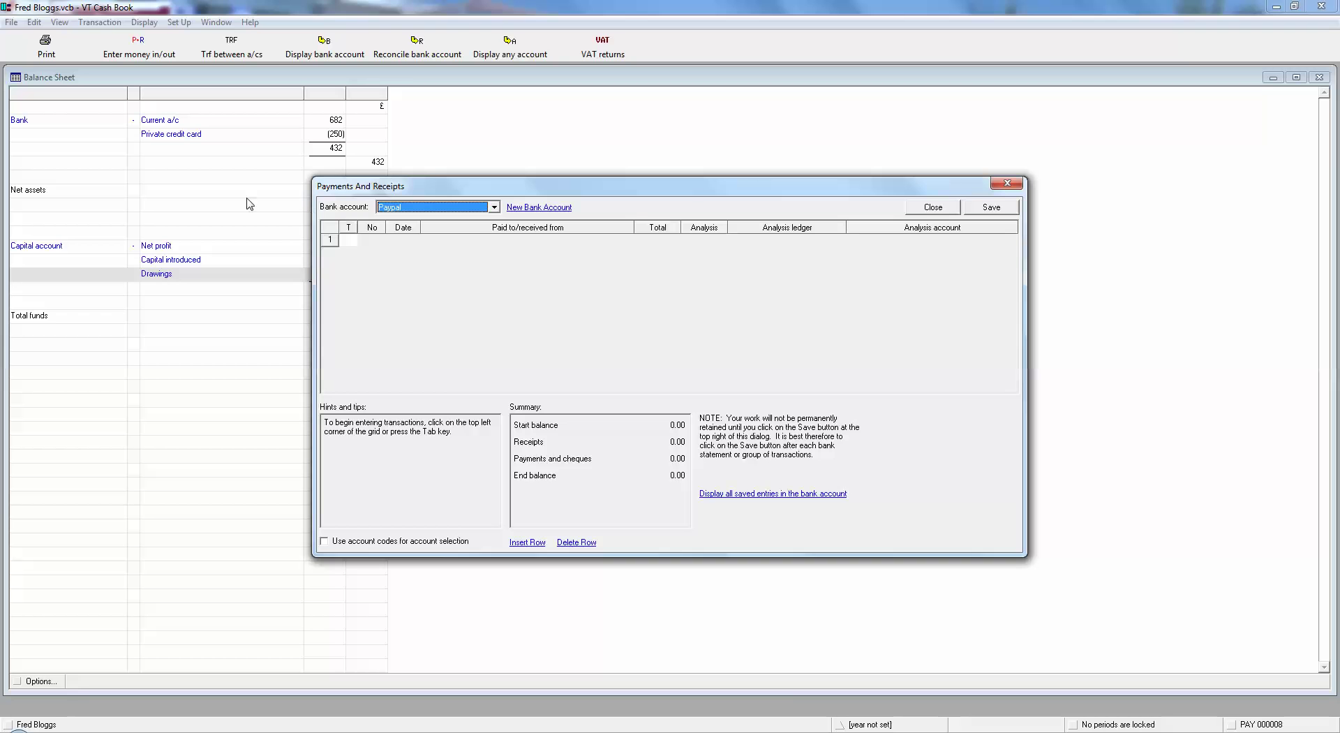
# Enter a 100.00 receipt from a customer, dated 30/12/13, analysed to Income/Sales.
pyautogui.click(346, 241)
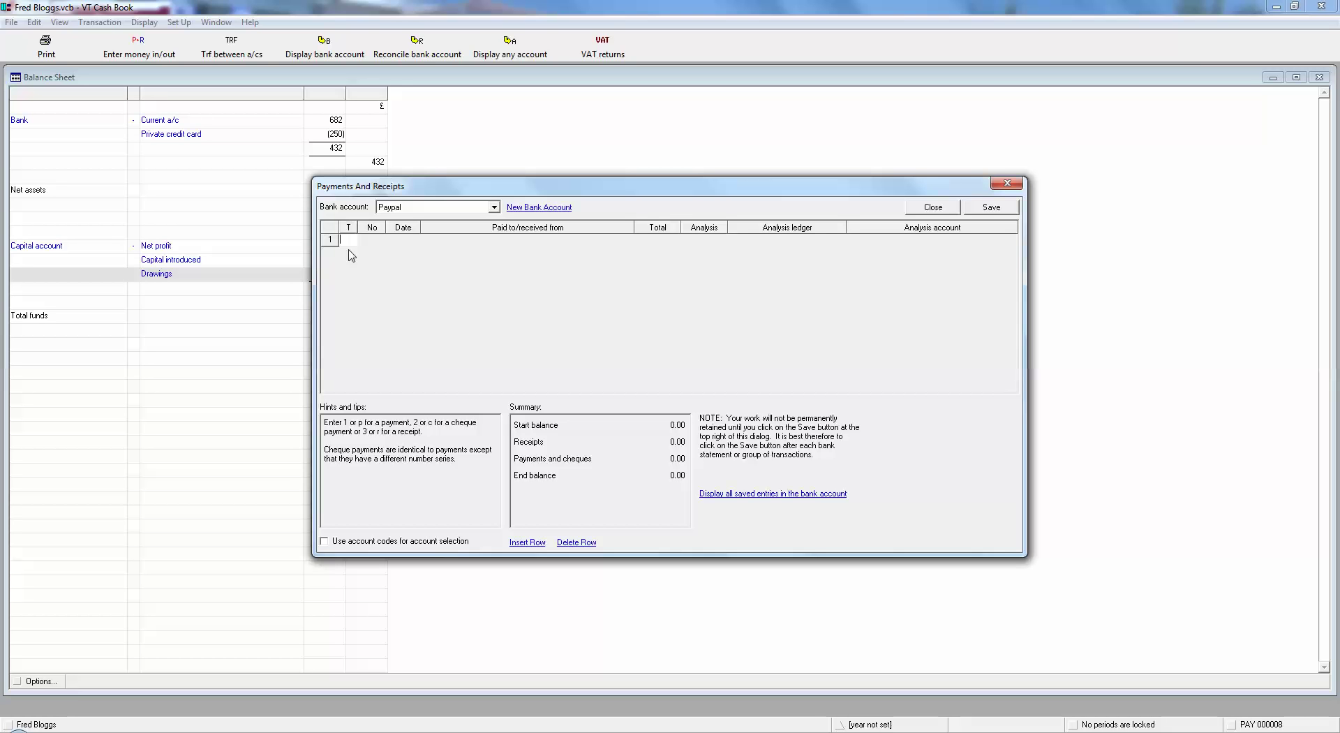
pyautogui.write('r')
pyautogui.press('Tab')
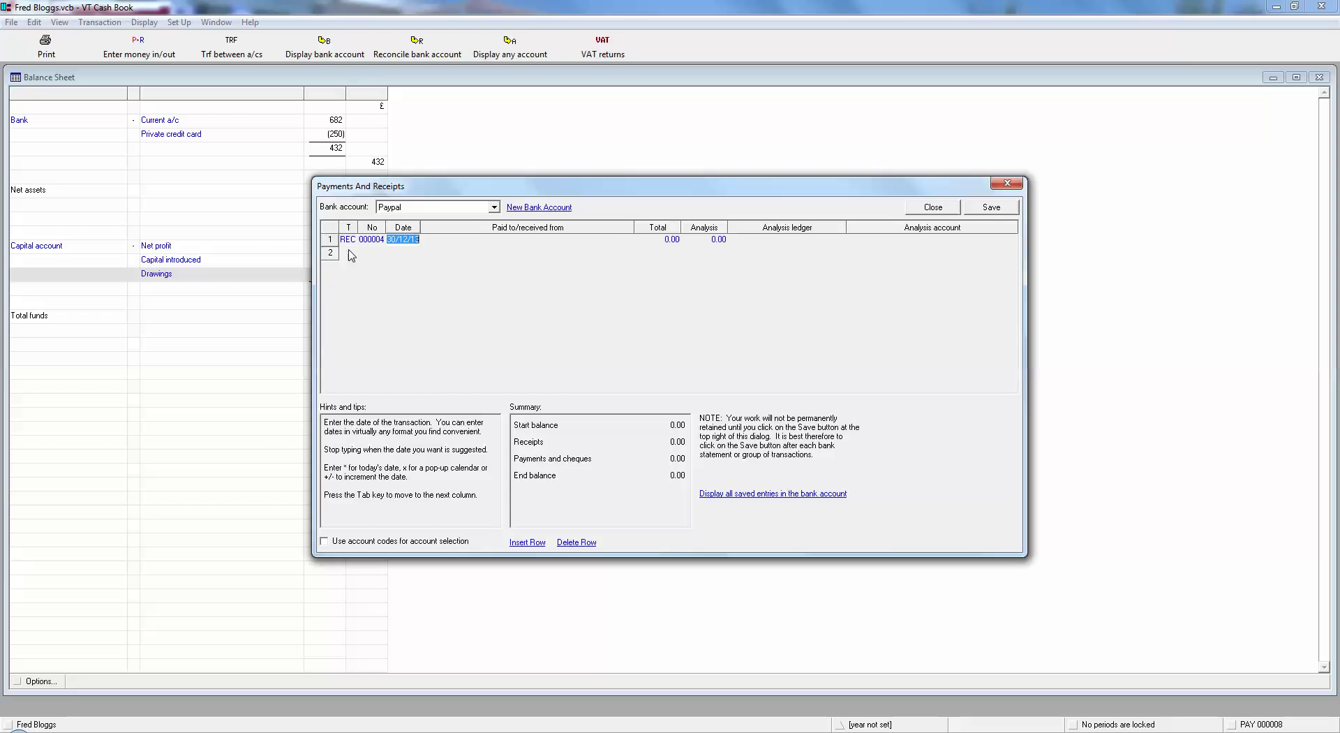
pyautogui.press('Tab')
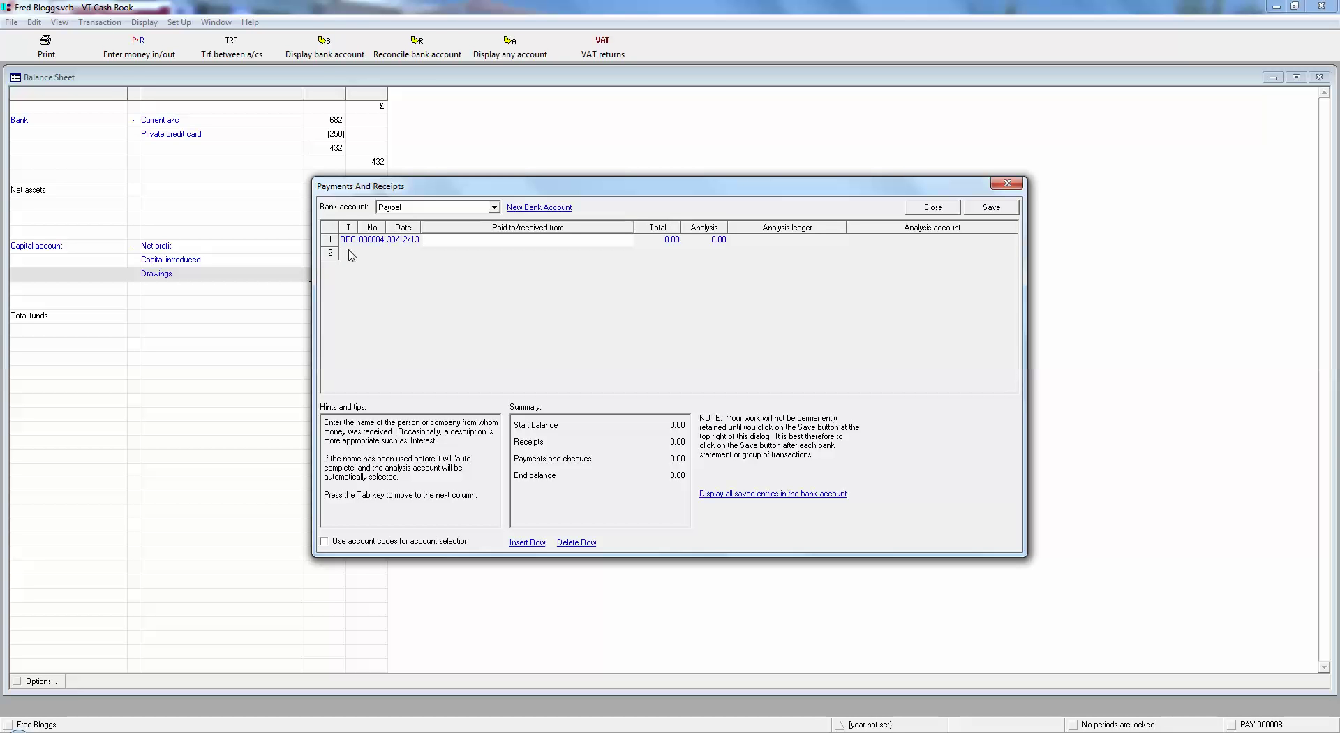
pyautogui.write('Mrs Jones')
pyautogui.press('Tab')
pyautogui.write('1000')
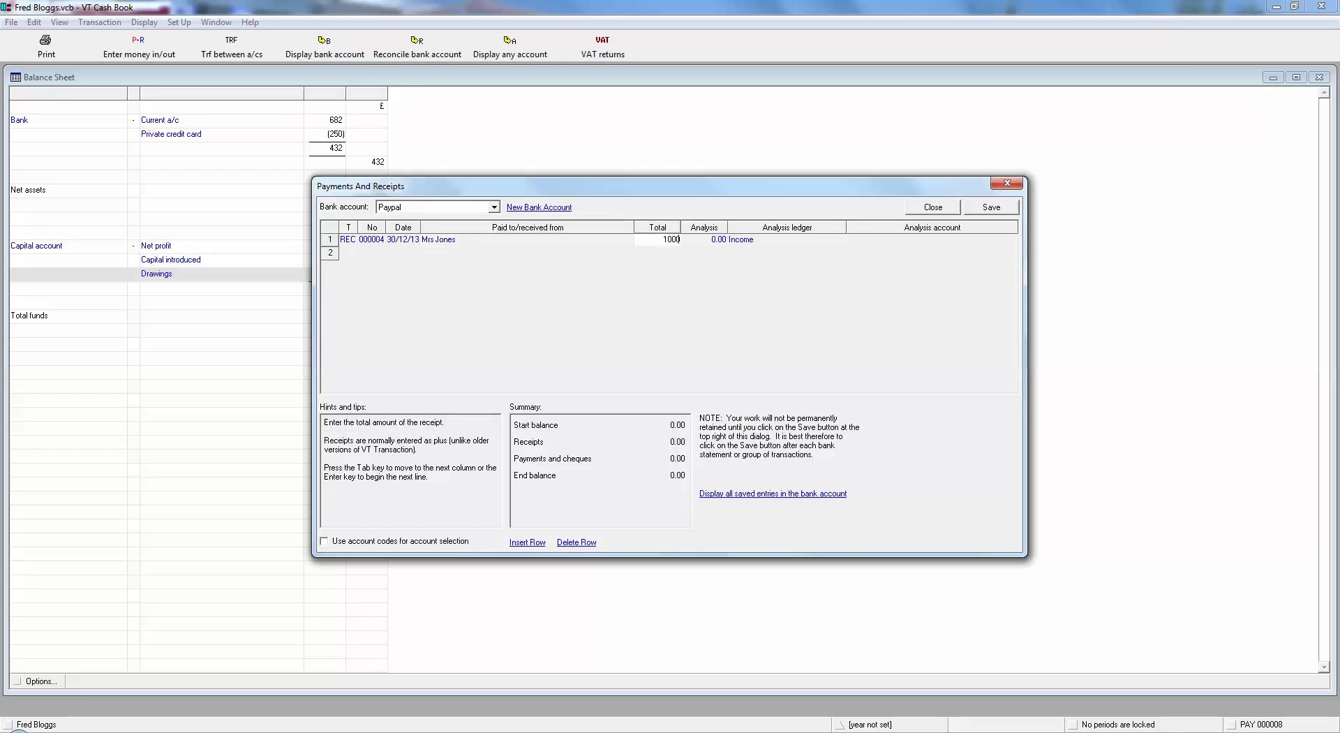
pyautogui.press('Tab')
pyautogui.press('Tab')
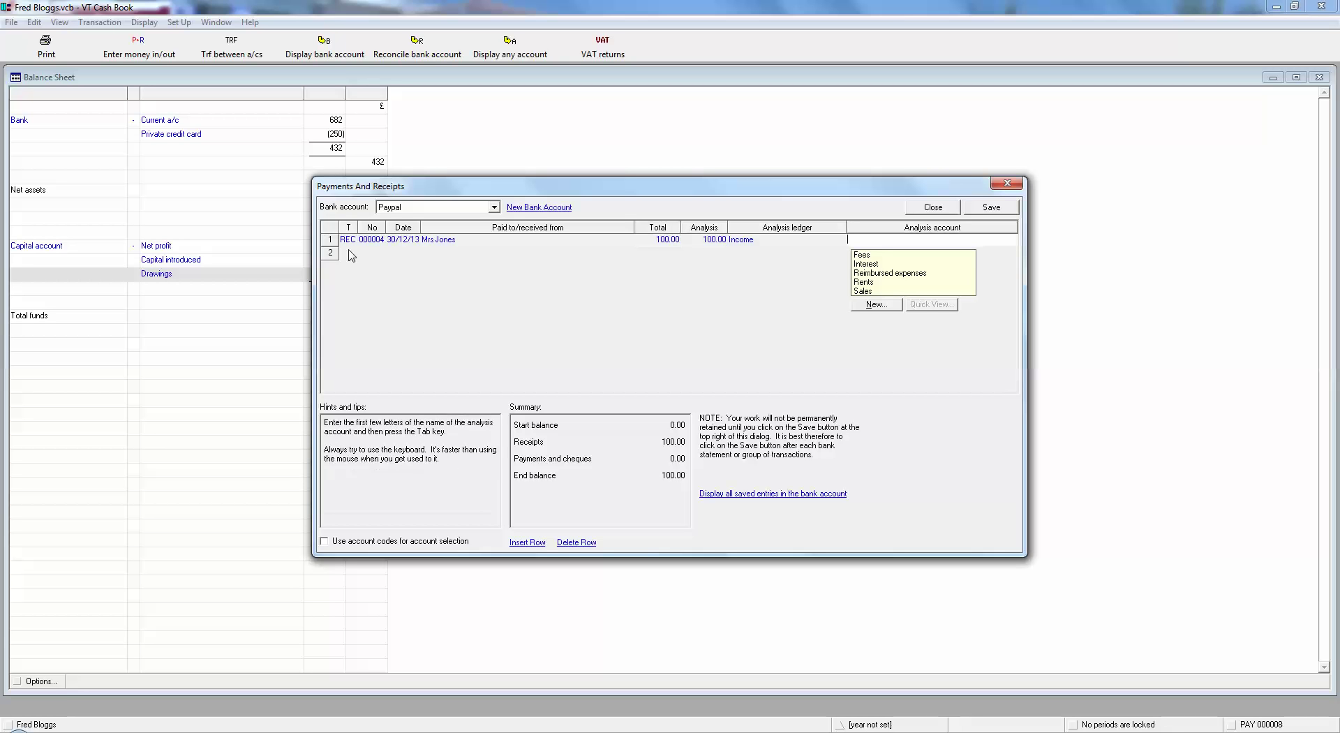
pyautogui.press('Down')
pyautogui.press('Down')
pyautogui.press('Down')
pyautogui.press('Down')
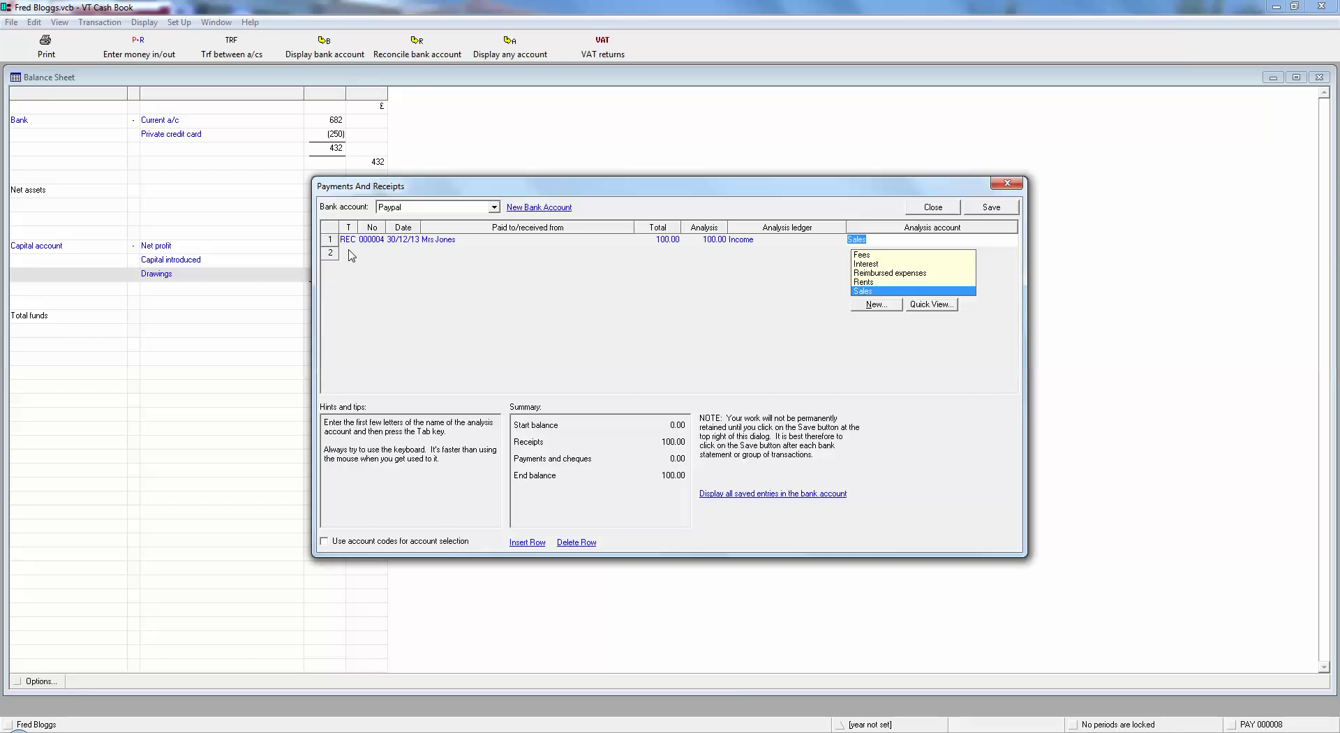
pyautogui.click(350, 252)
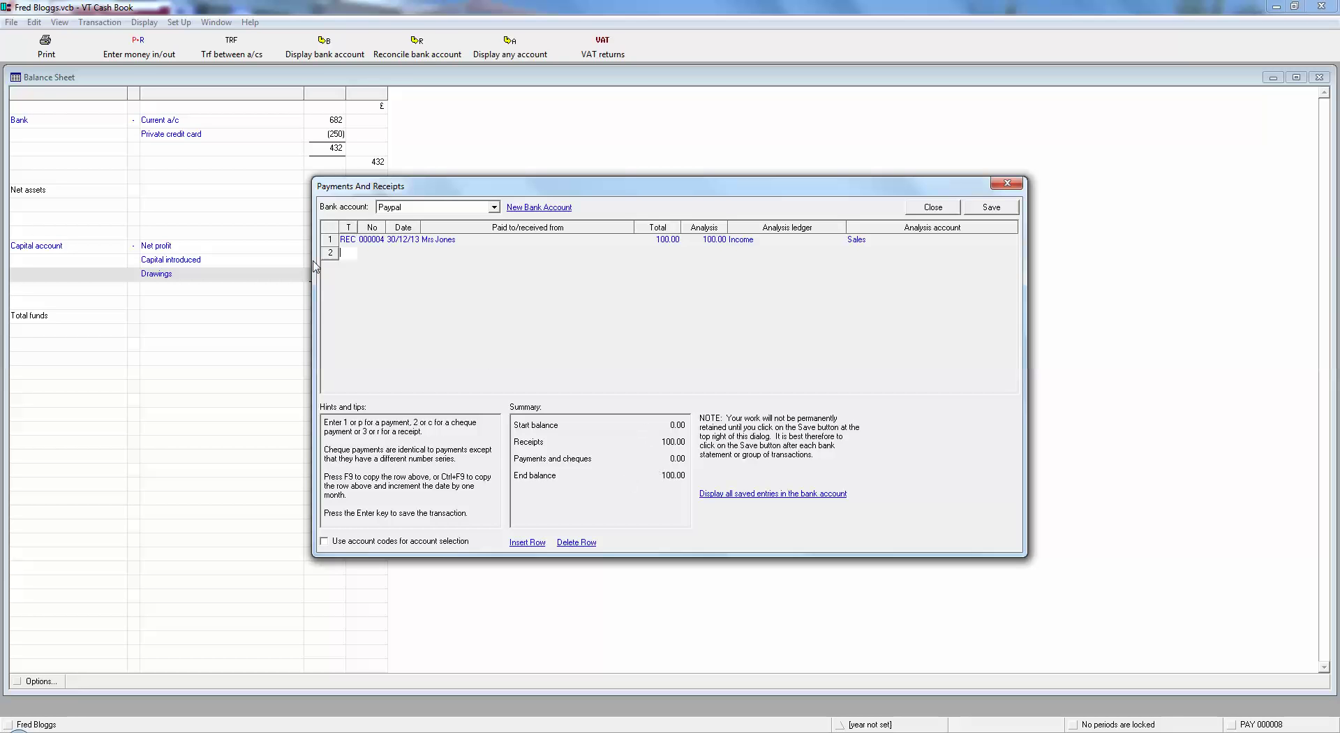
# Add a 5.00 'Paypal charges' payment dated 30/12/13, analysed to Expenses/Bank charges.
pyautogui.write('p')
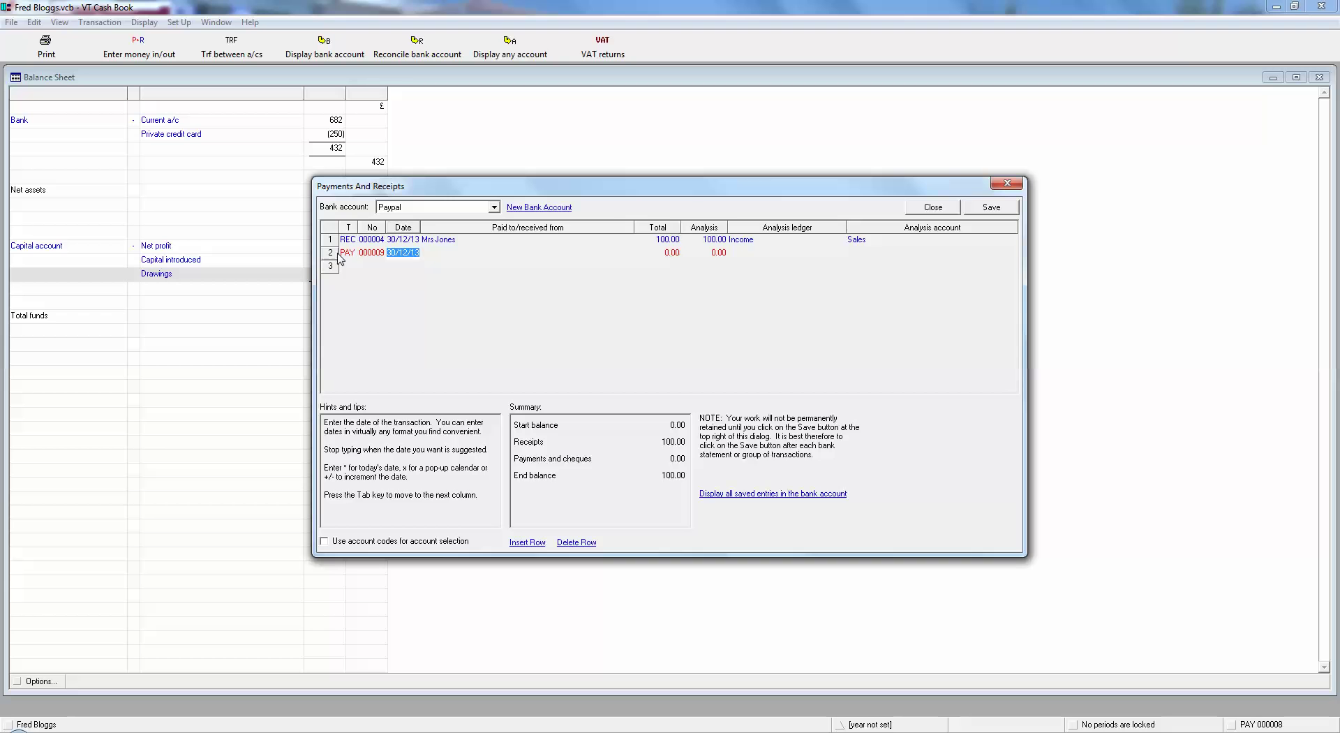
pyautogui.press('Tab')
pyautogui.write('Paypal')
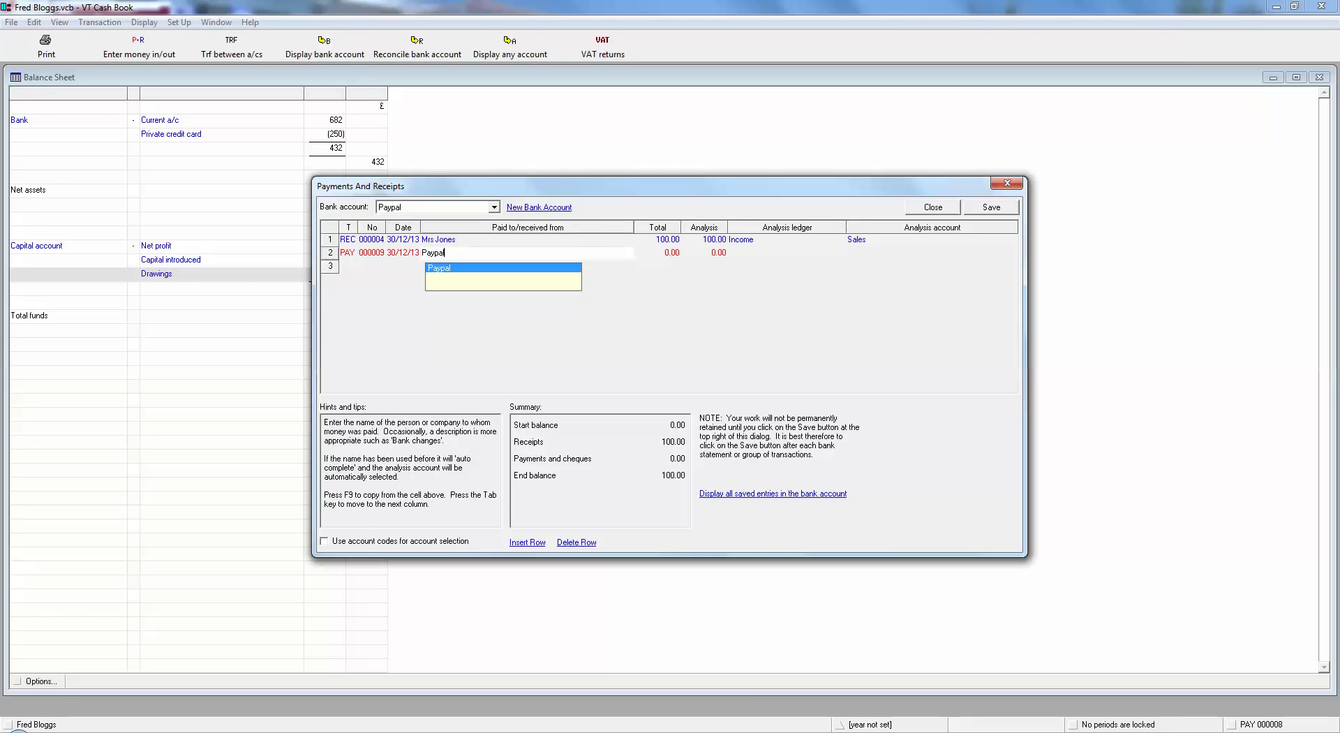
pyautogui.write(' charges')
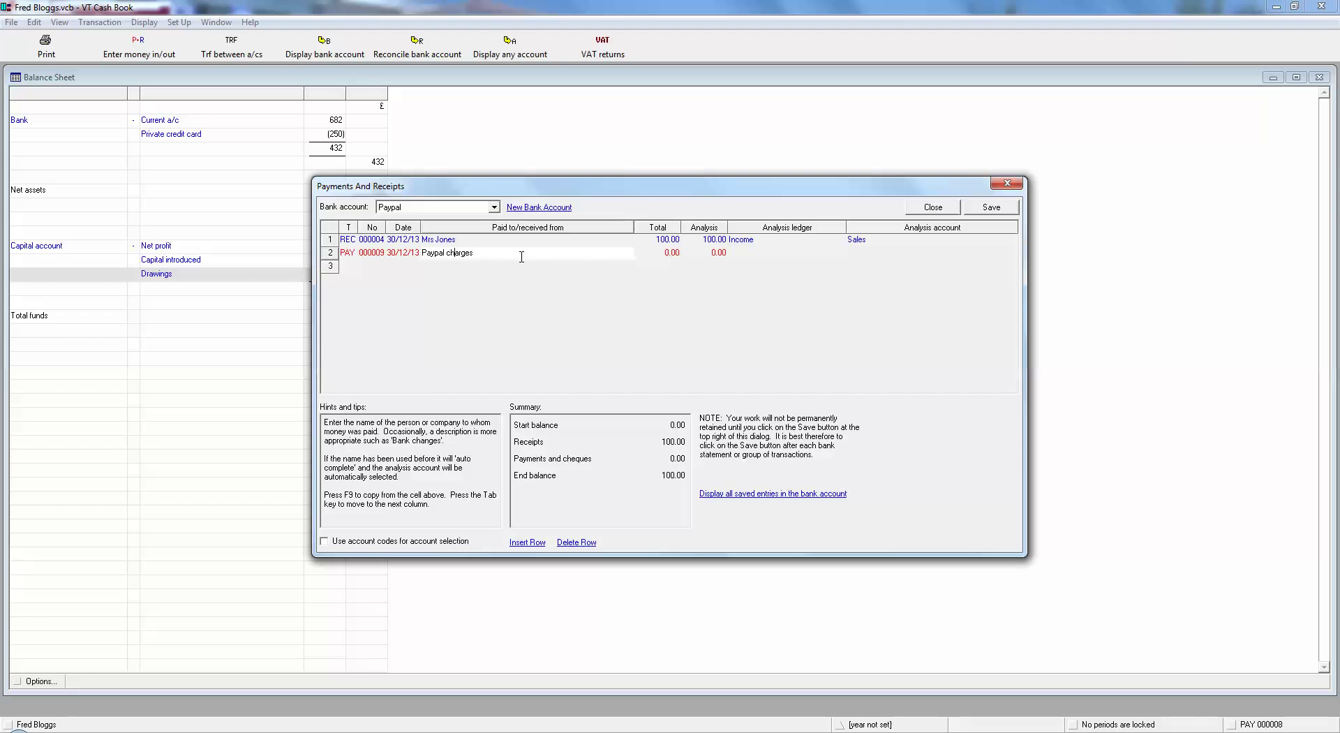
pyautogui.press('Tab')
pyautogui.write('5')
pyautogui.press('Tab')
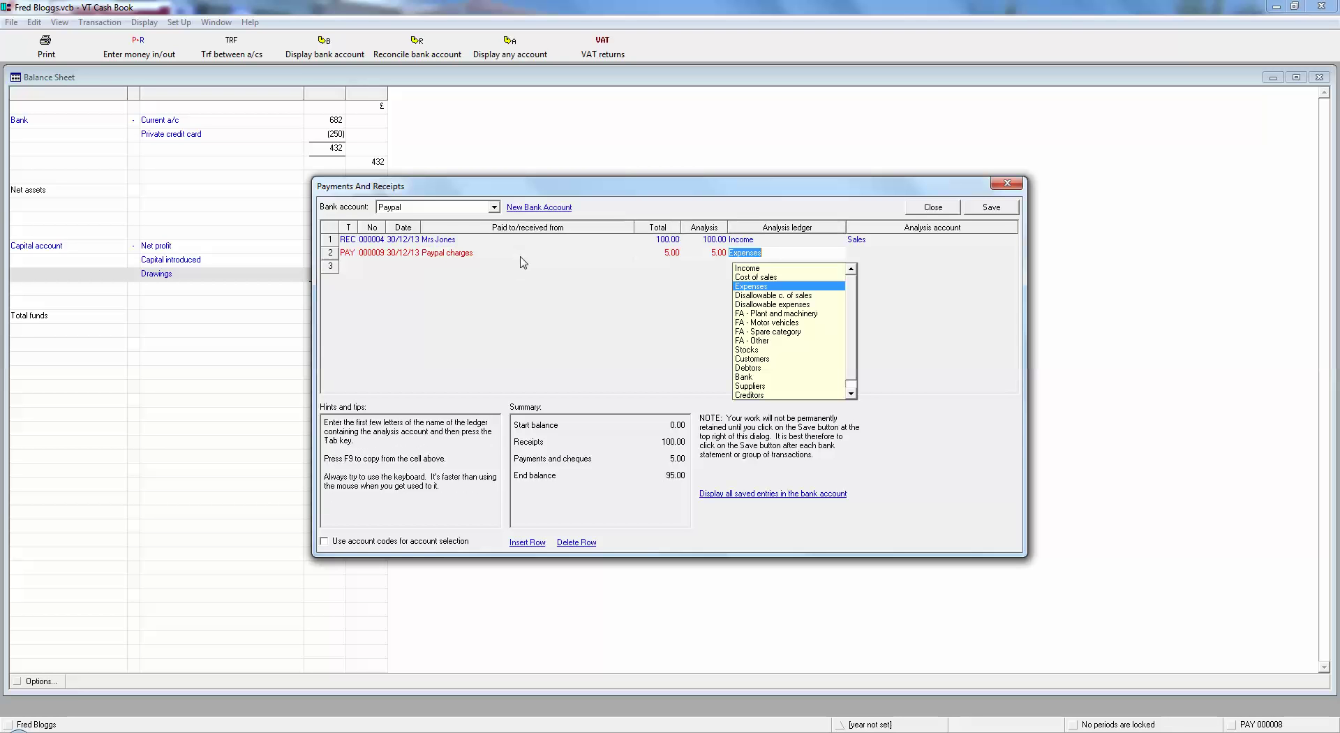
pyautogui.press('Tab')
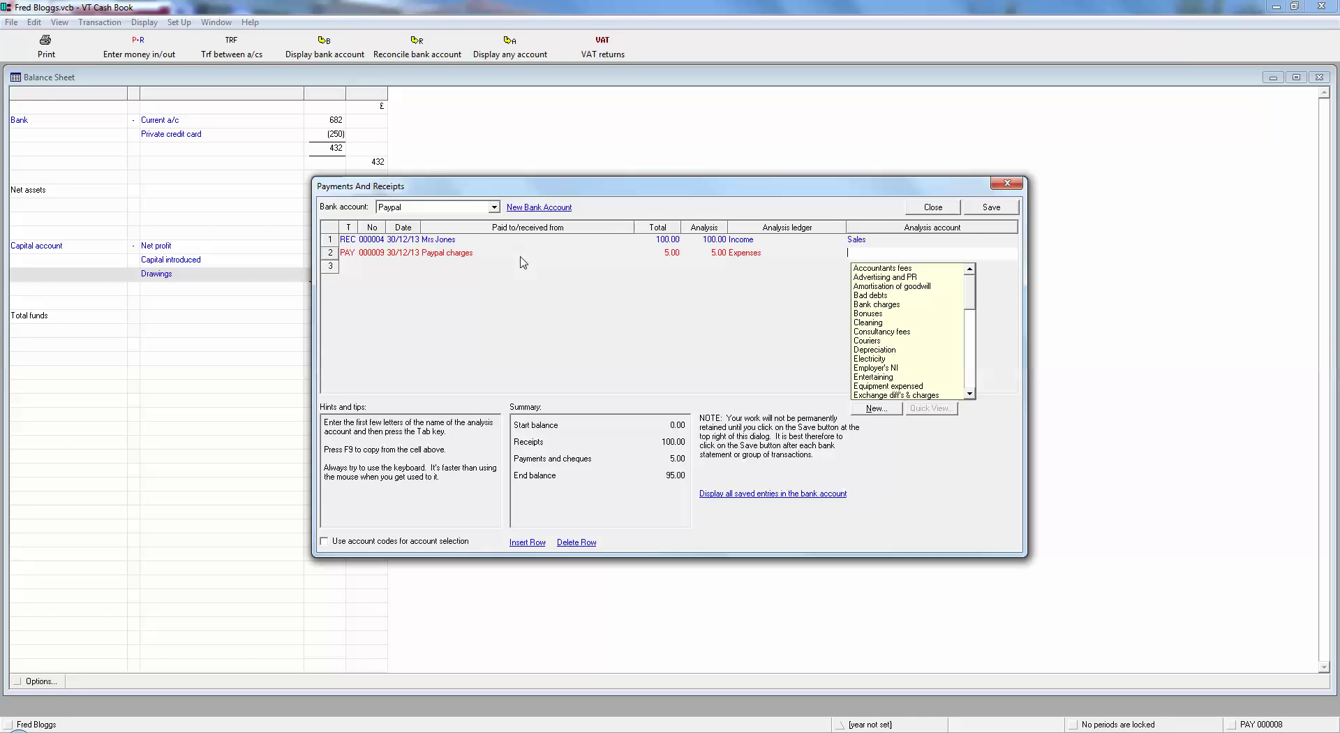
pyautogui.press('Down')
pyautogui.press('Down')
pyautogui.press('Down')
pyautogui.press('Down')
pyautogui.press('Down')
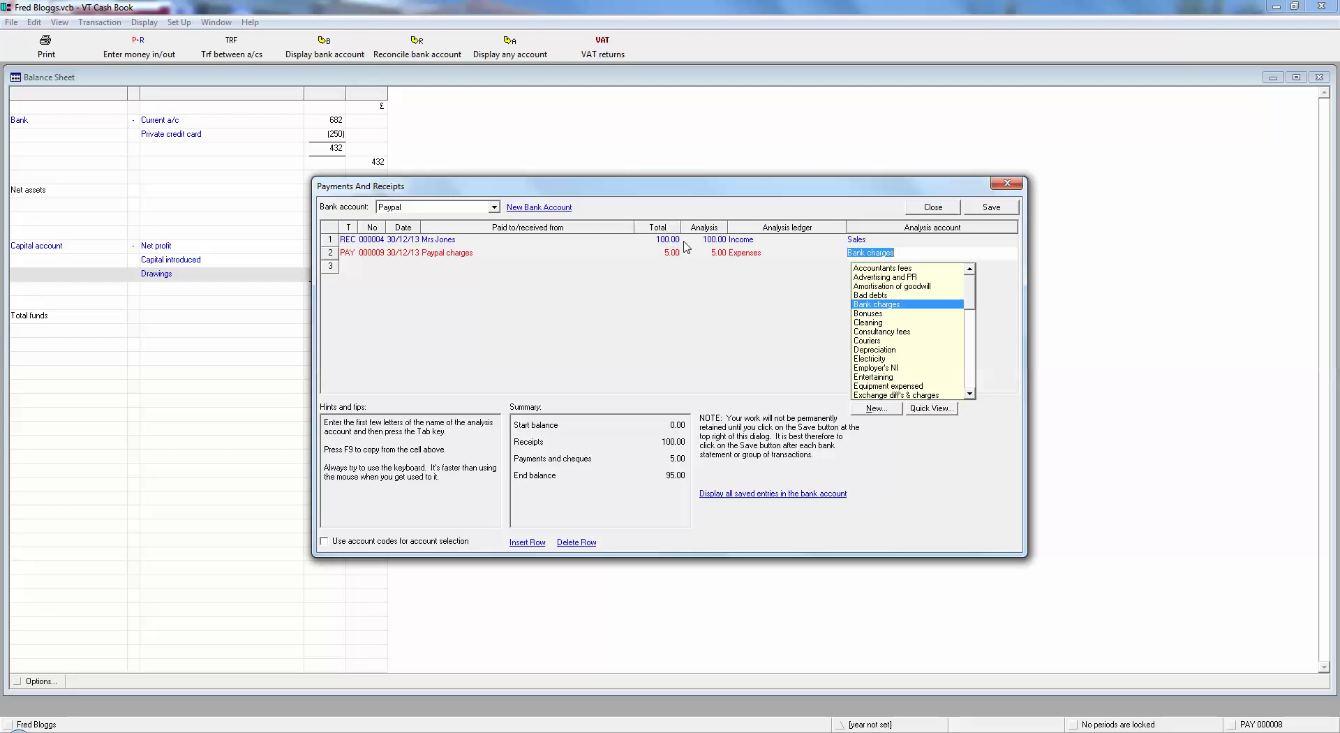
# Commit the 5.00 Paypal charges line with Bank charges as its account.
pyautogui.click(672, 253)
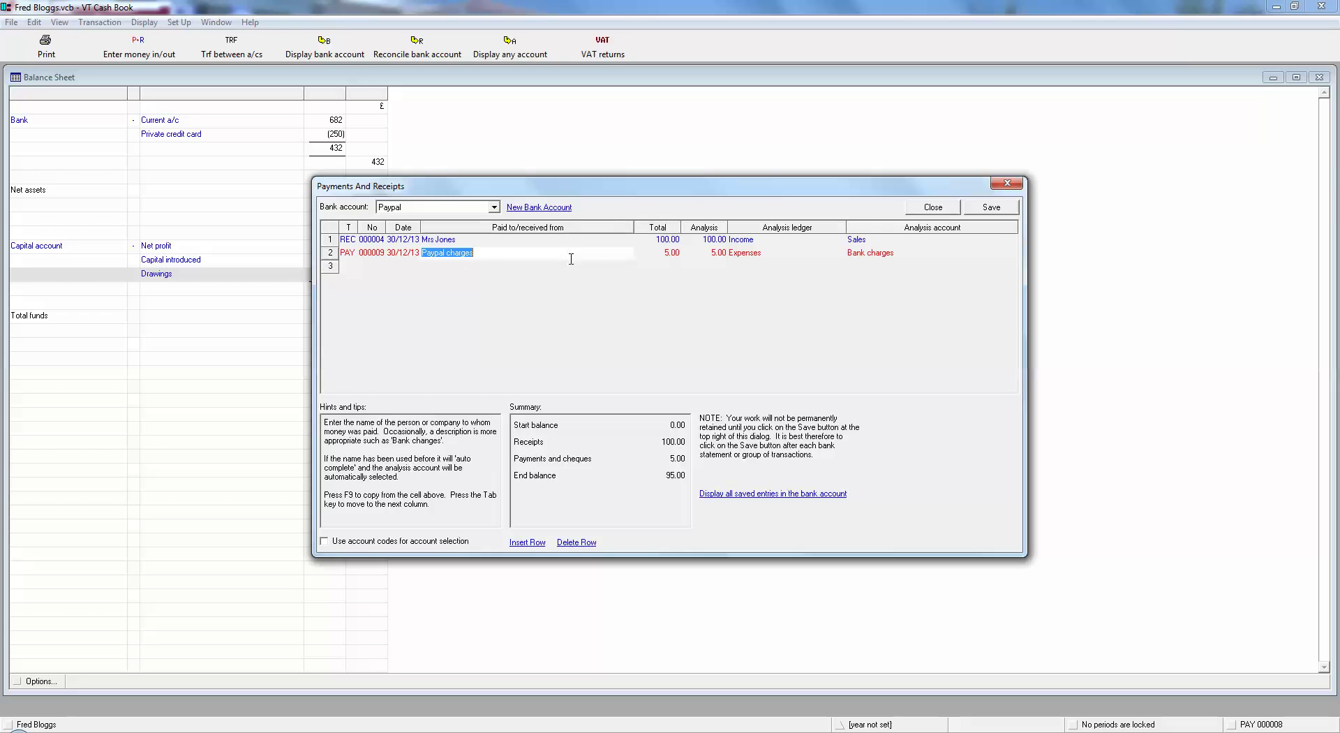
pyautogui.click(457, 254)
pyautogui.press('Tab')
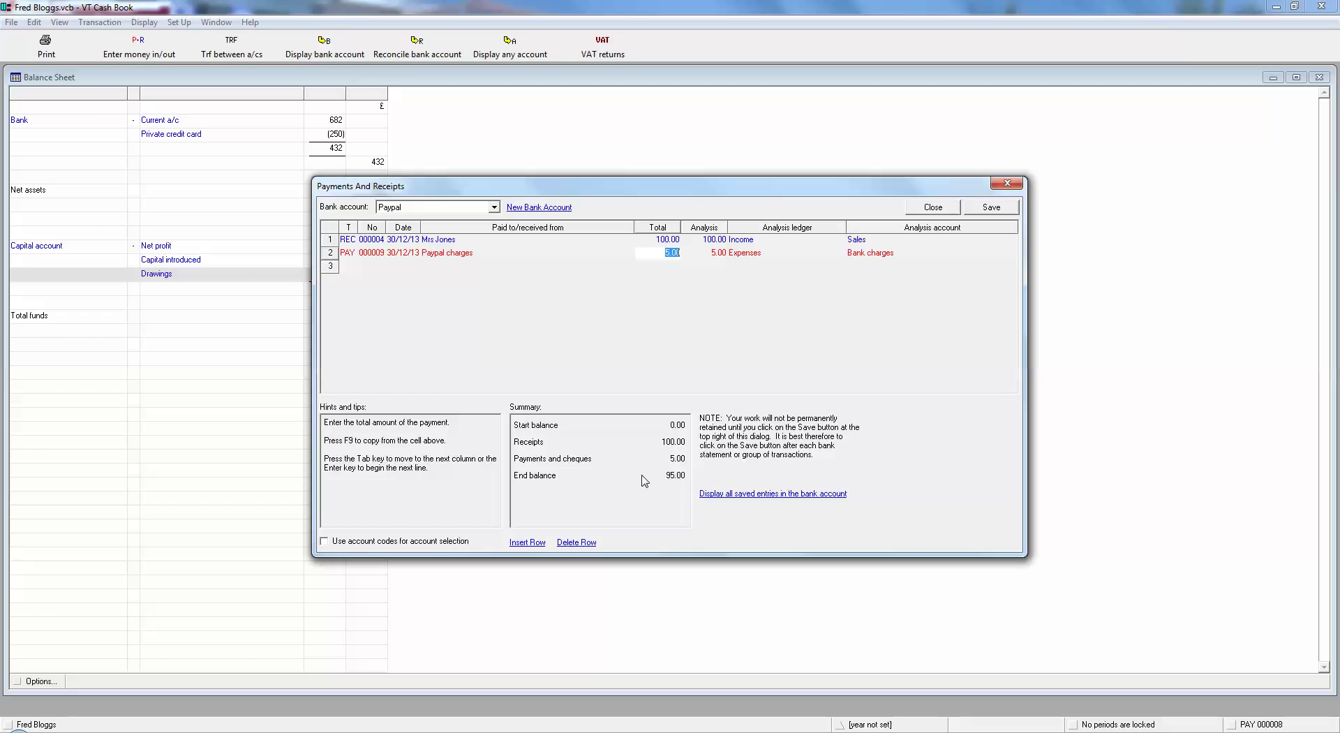
pyautogui.press('Return')
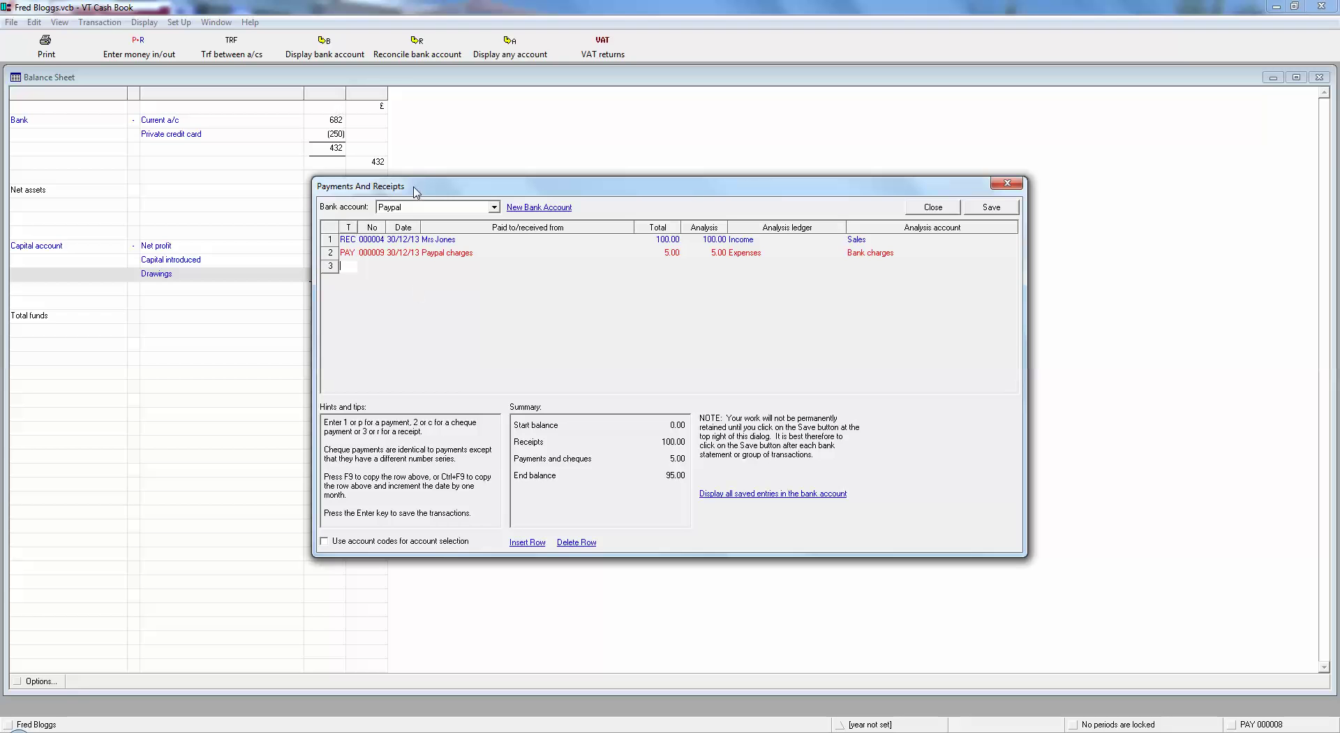
# Enter a 95.00 'Transfer to current account' payment analysed to Bank/Current a/c.
pyautogui.write('p')
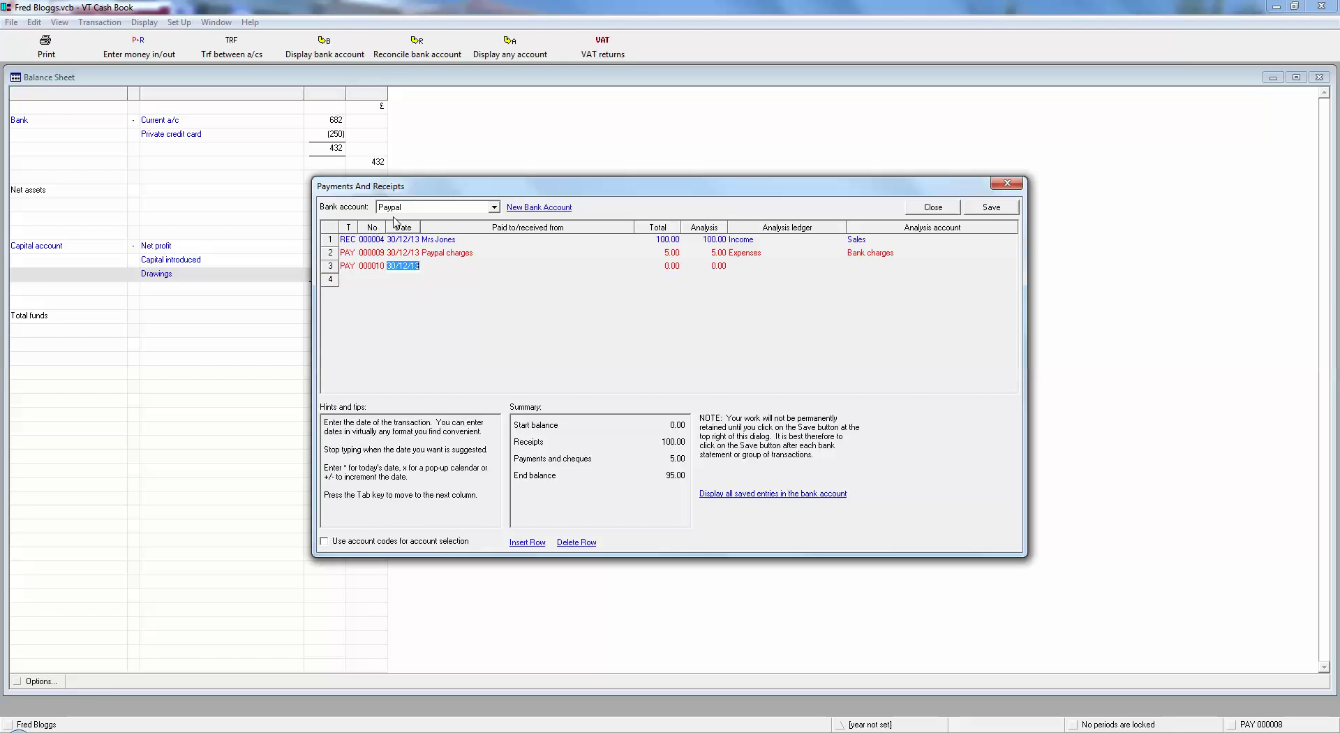
pyautogui.press('Tab')
pyautogui.write('Transfer')
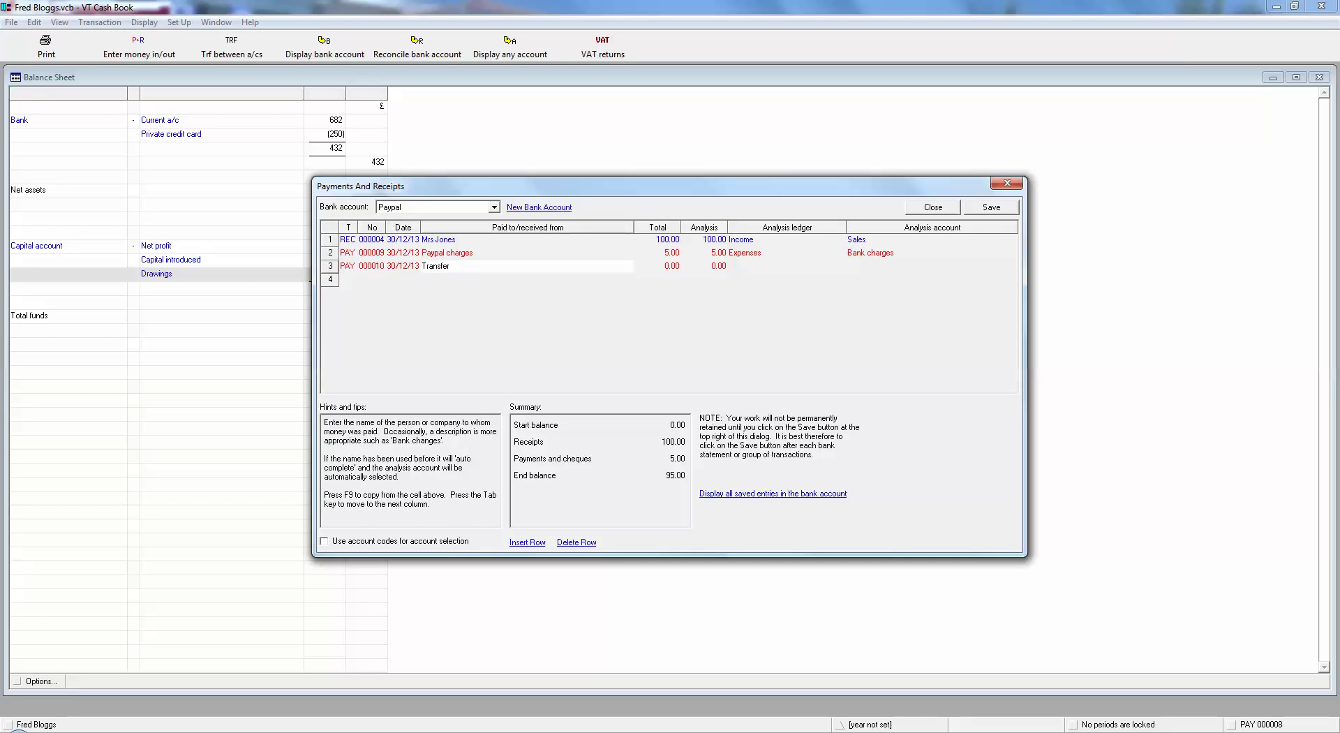
pyautogui.write(' to current account')
pyautogui.press('Tab')
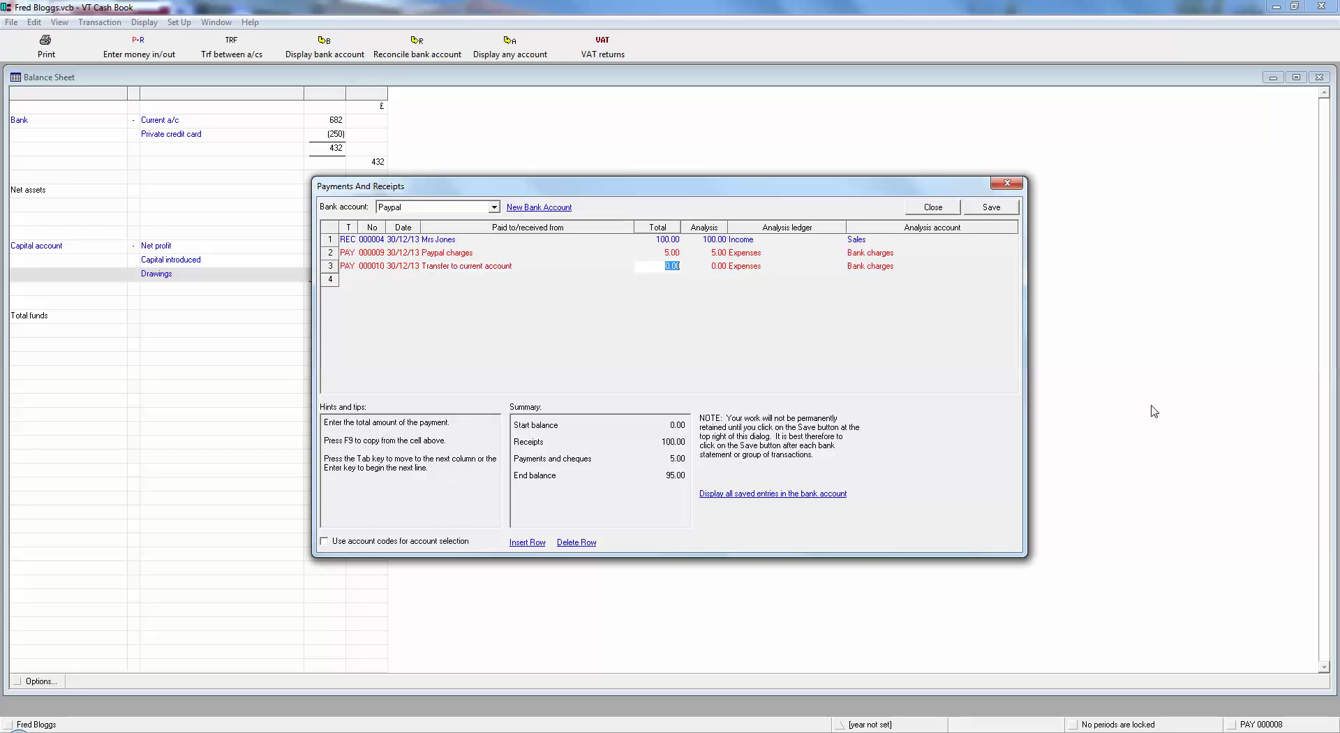
pyautogui.write('95')
pyautogui.click(752, 266)
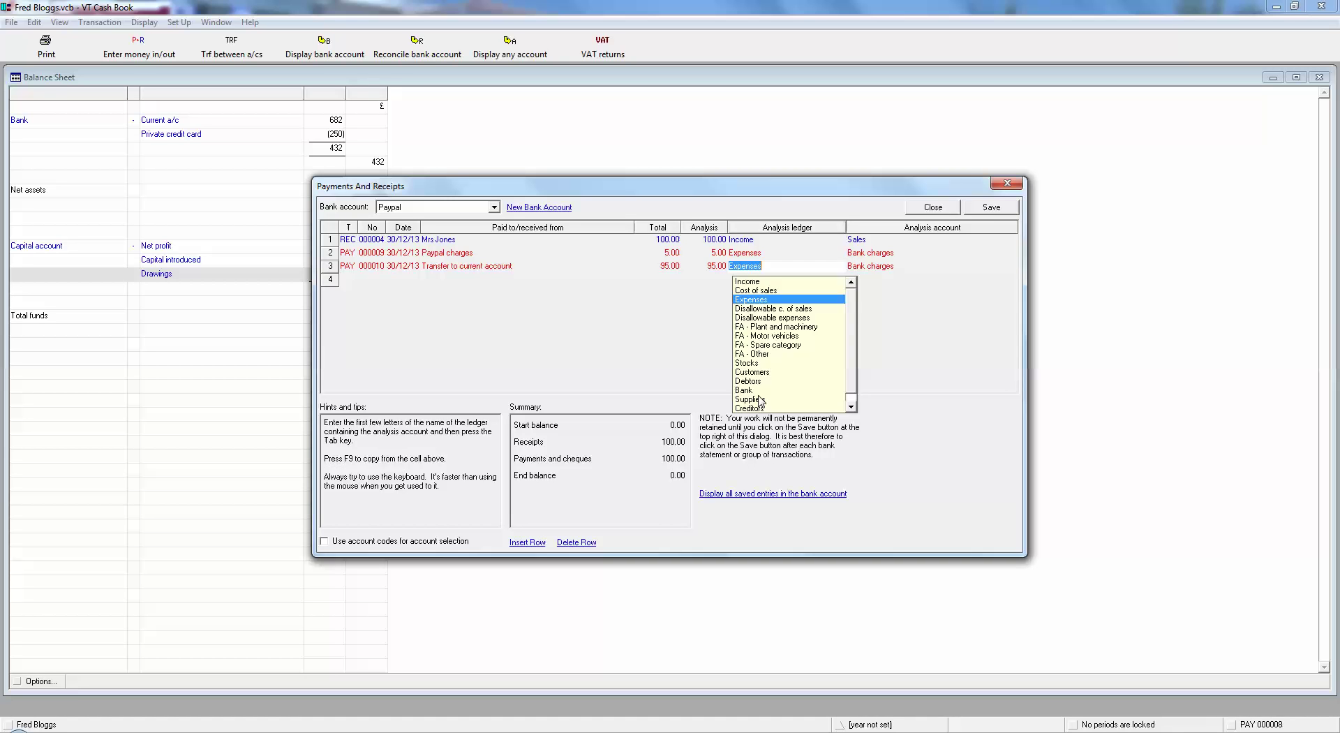
pyautogui.click(746, 390)
pyautogui.click(877, 267)
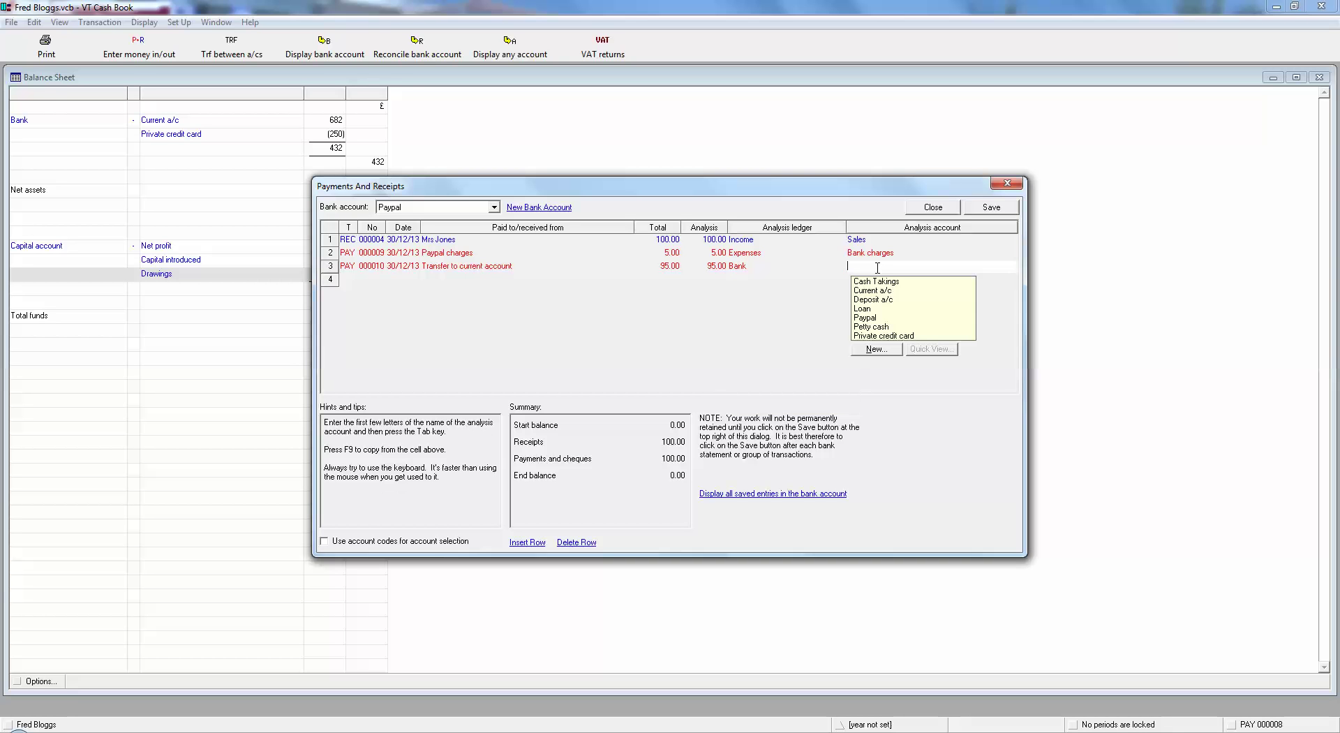
pyautogui.click(885, 292)
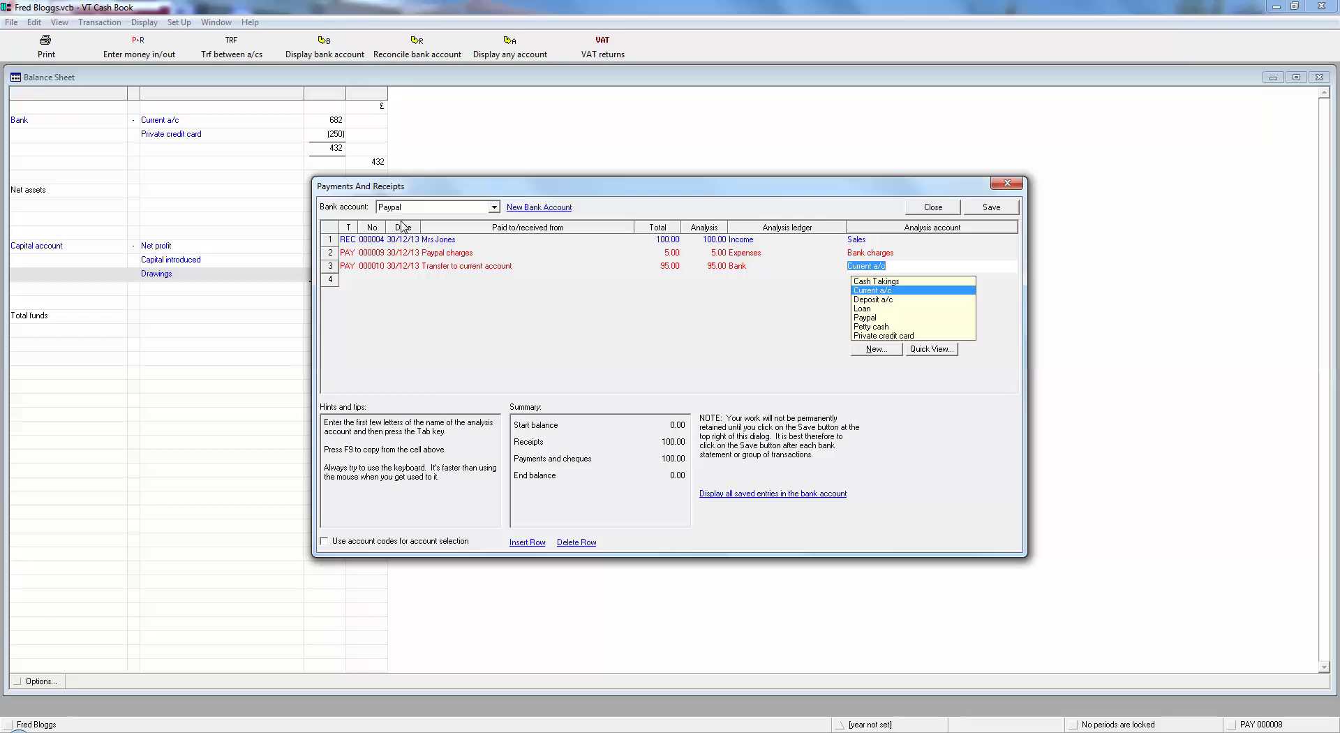
pyautogui.click(347, 280)
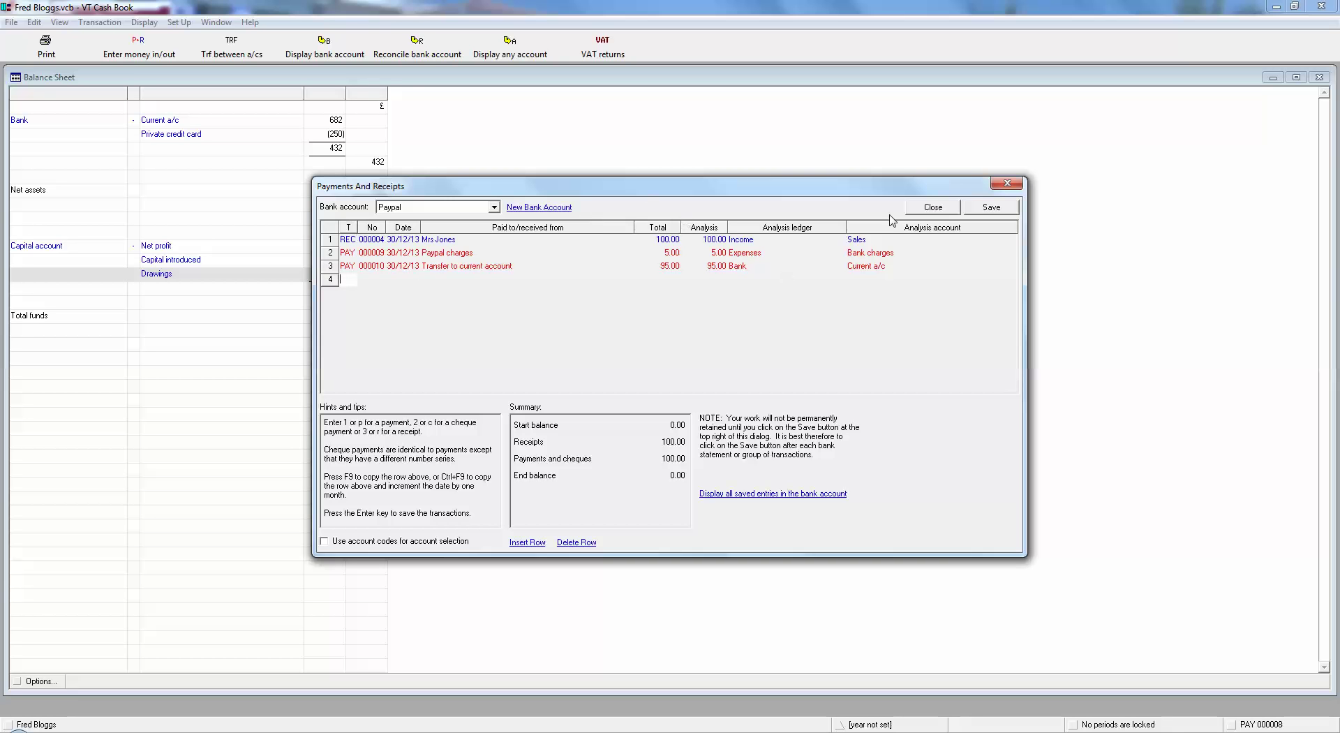
# Save and close the entries, then display the Paypal ledger showing three entries ending at 0.00.
pyautogui.click(991, 208)
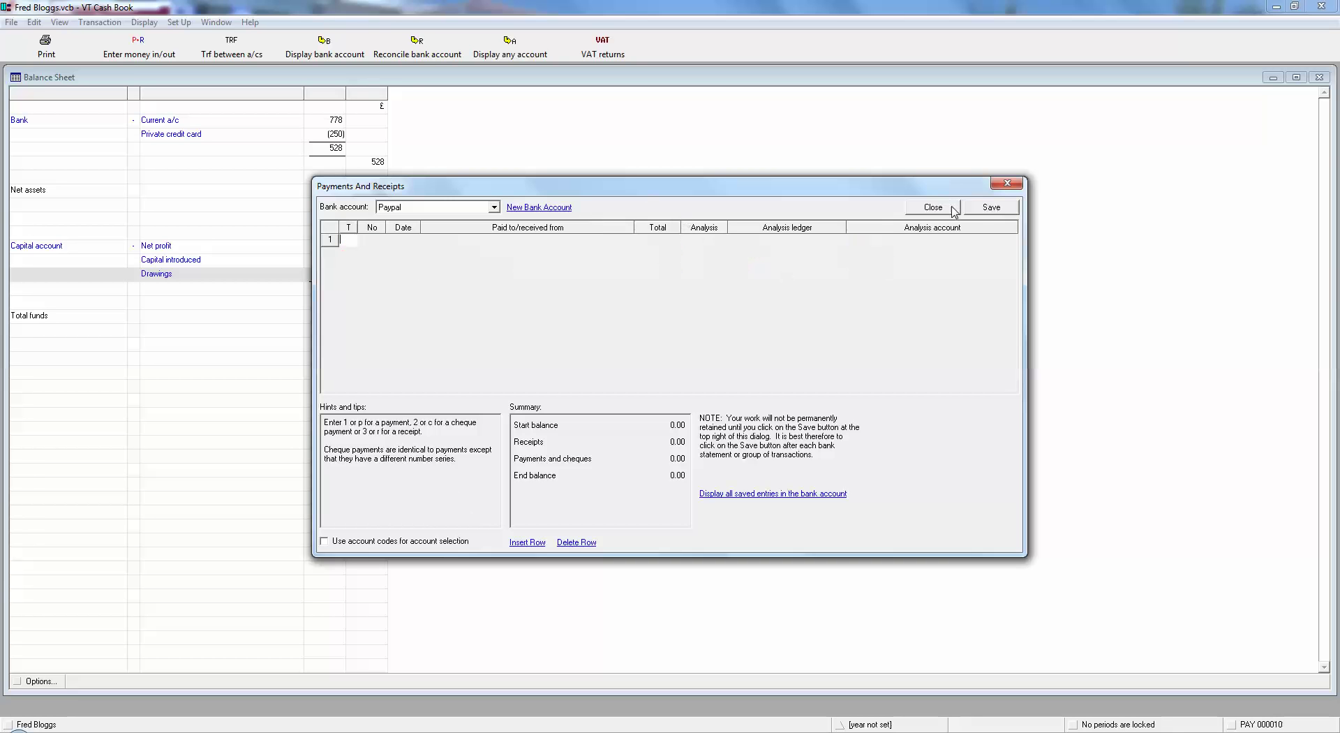
pyautogui.click(954, 208)
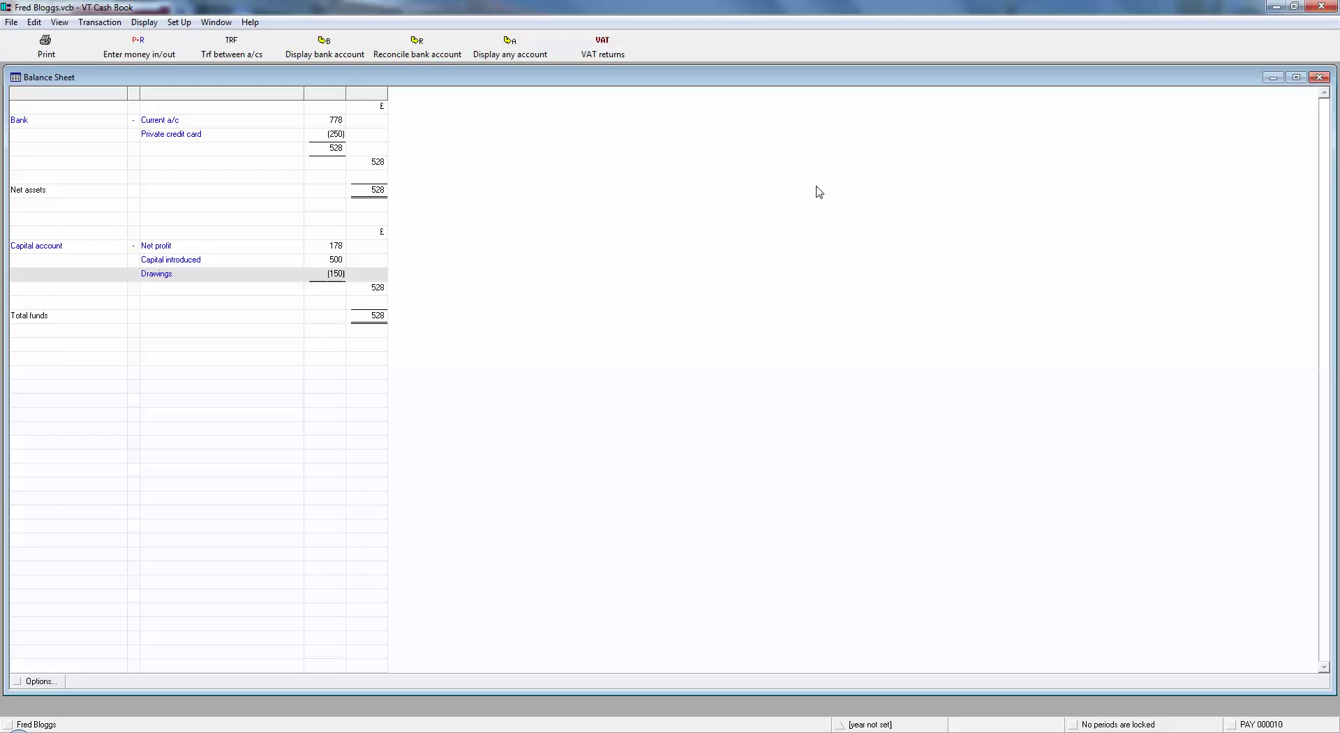
pyautogui.click(157, 125)
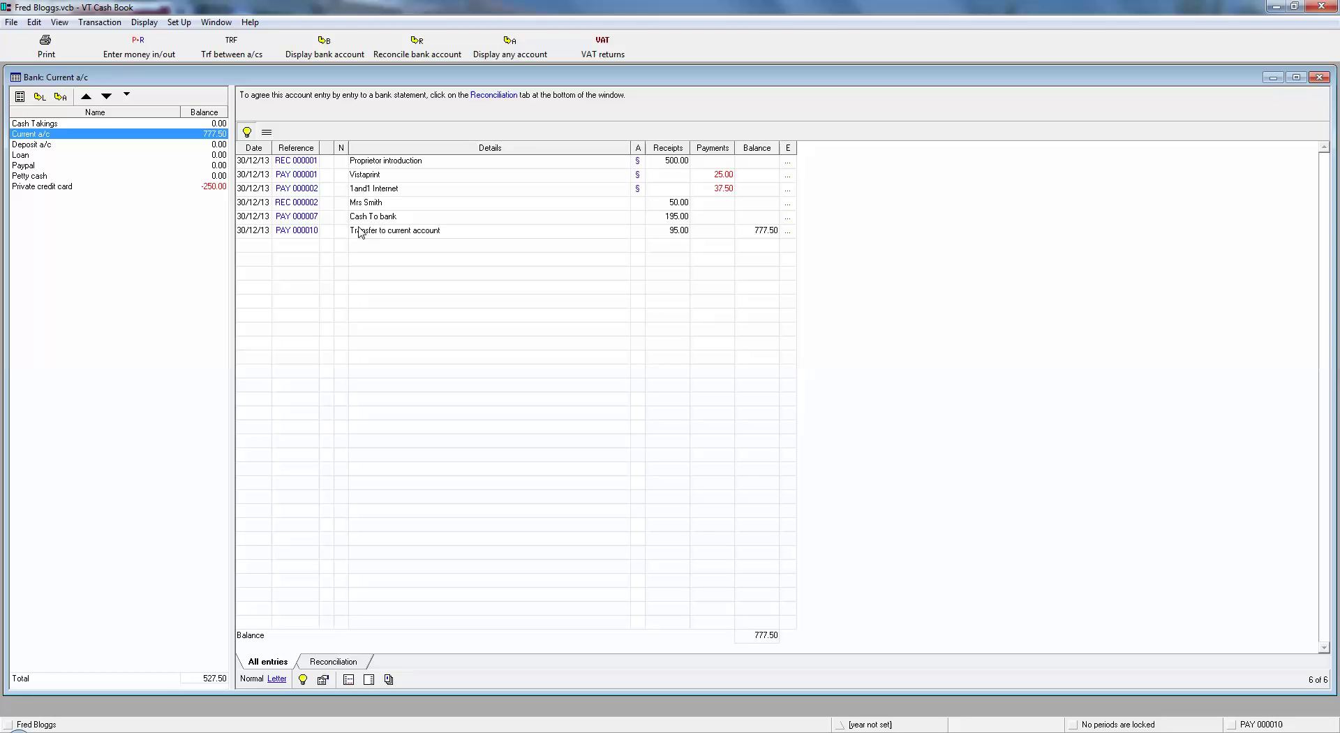
pyautogui.moveTo(307, 236)
pyautogui.click(21, 166)
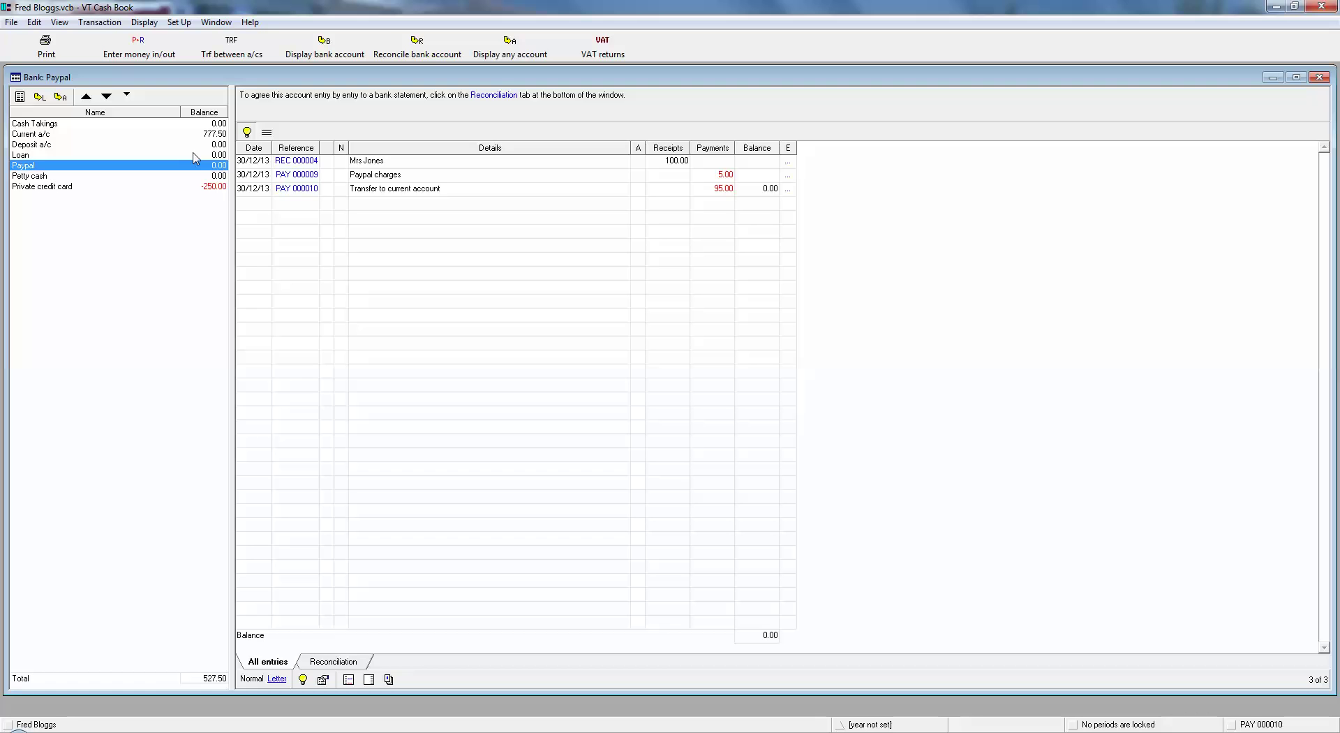
# Add a 50.00 receipt from a customer dated 30/12/13, analysed to Sales, and begin a payment line.
pyautogui.click(139, 55)
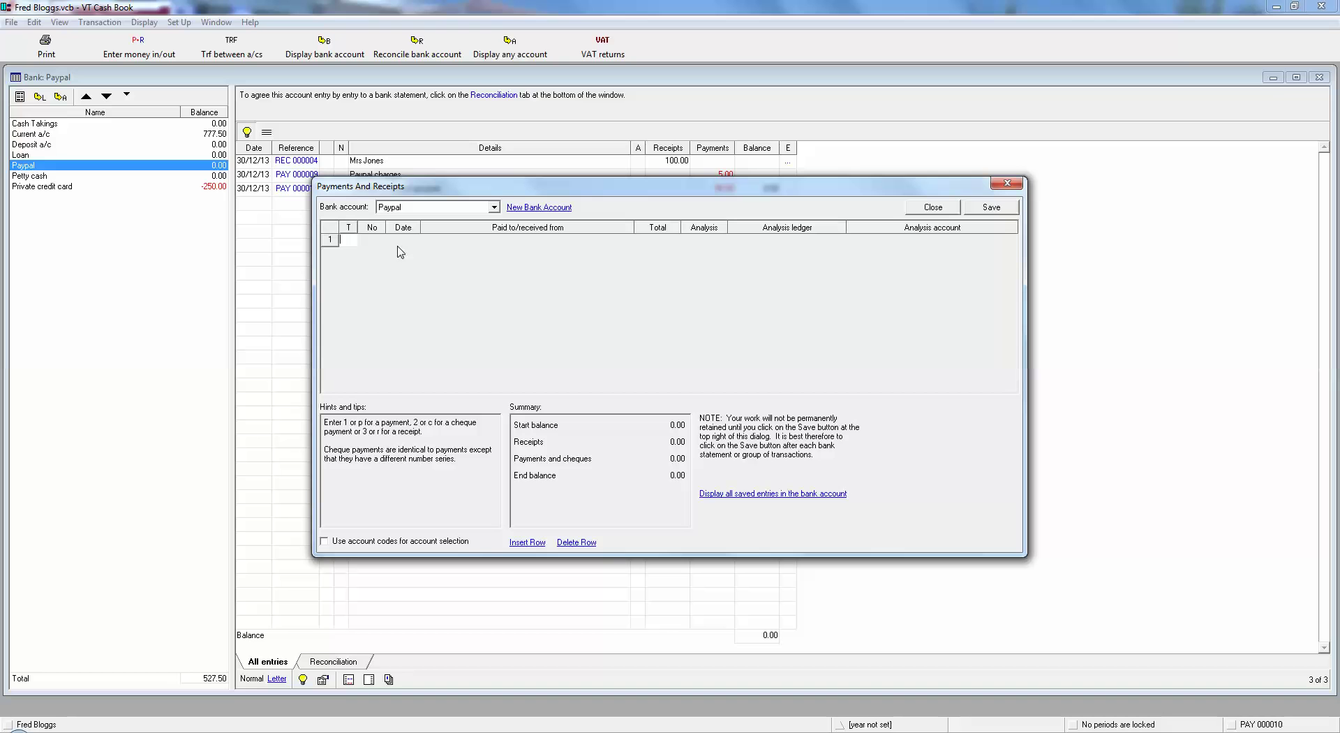
pyautogui.write('r')
pyautogui.press('Tab')
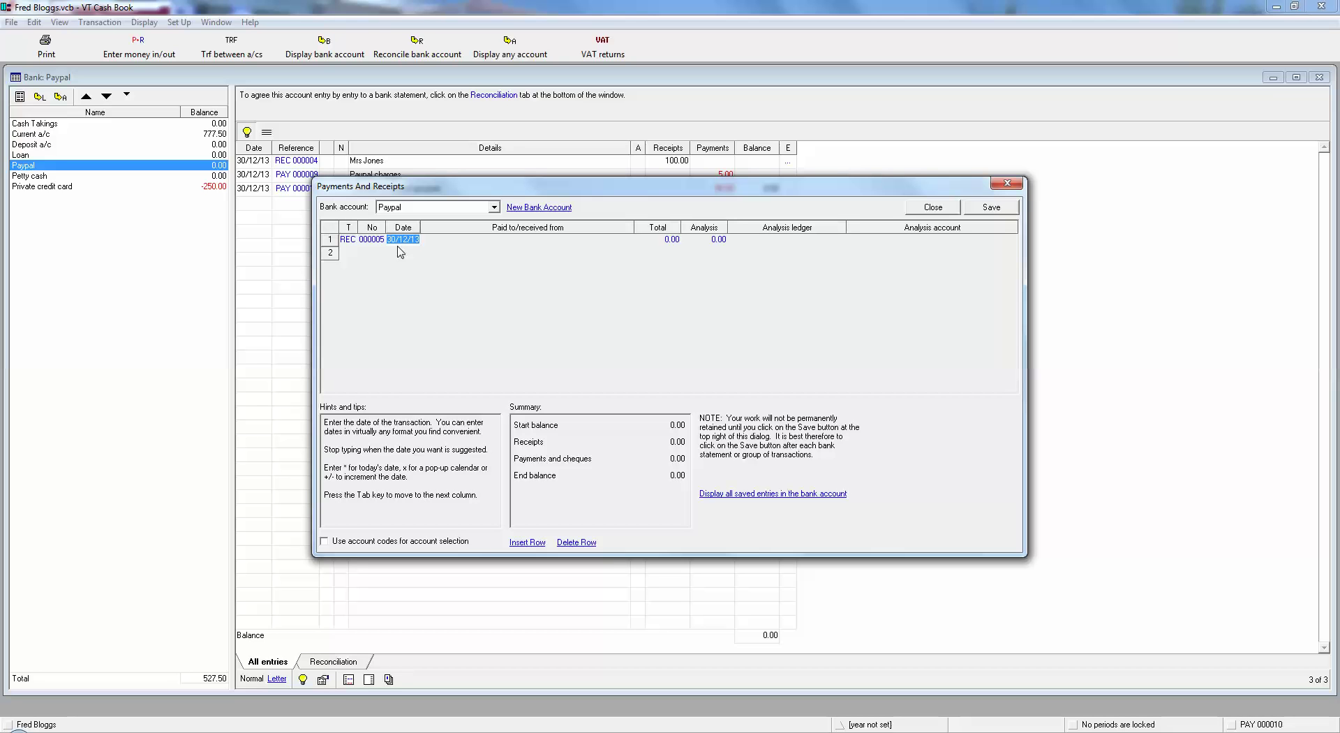
pyautogui.press('Tab')
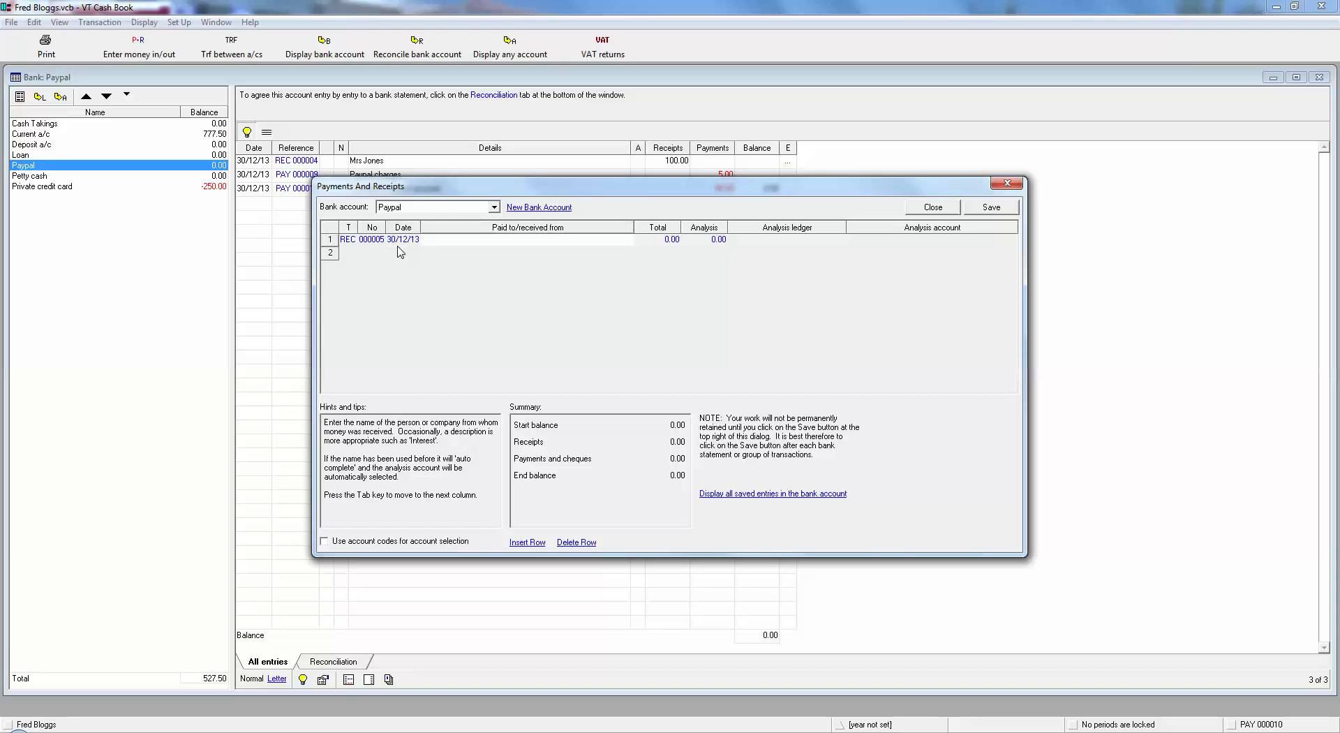
pyautogui.press('Tab')
pyautogui.write('50')
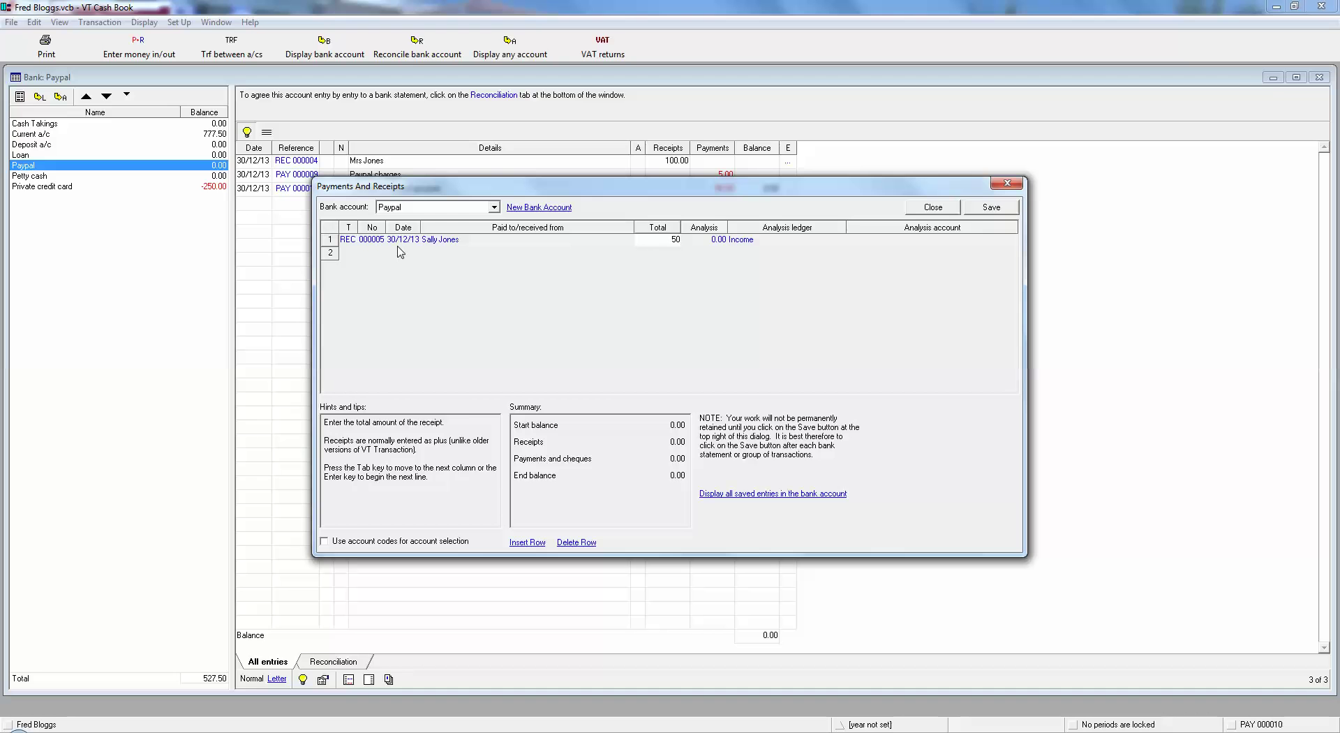
pyautogui.press('Tab')
pyautogui.press('Tab')
pyautogui.press('Tab')
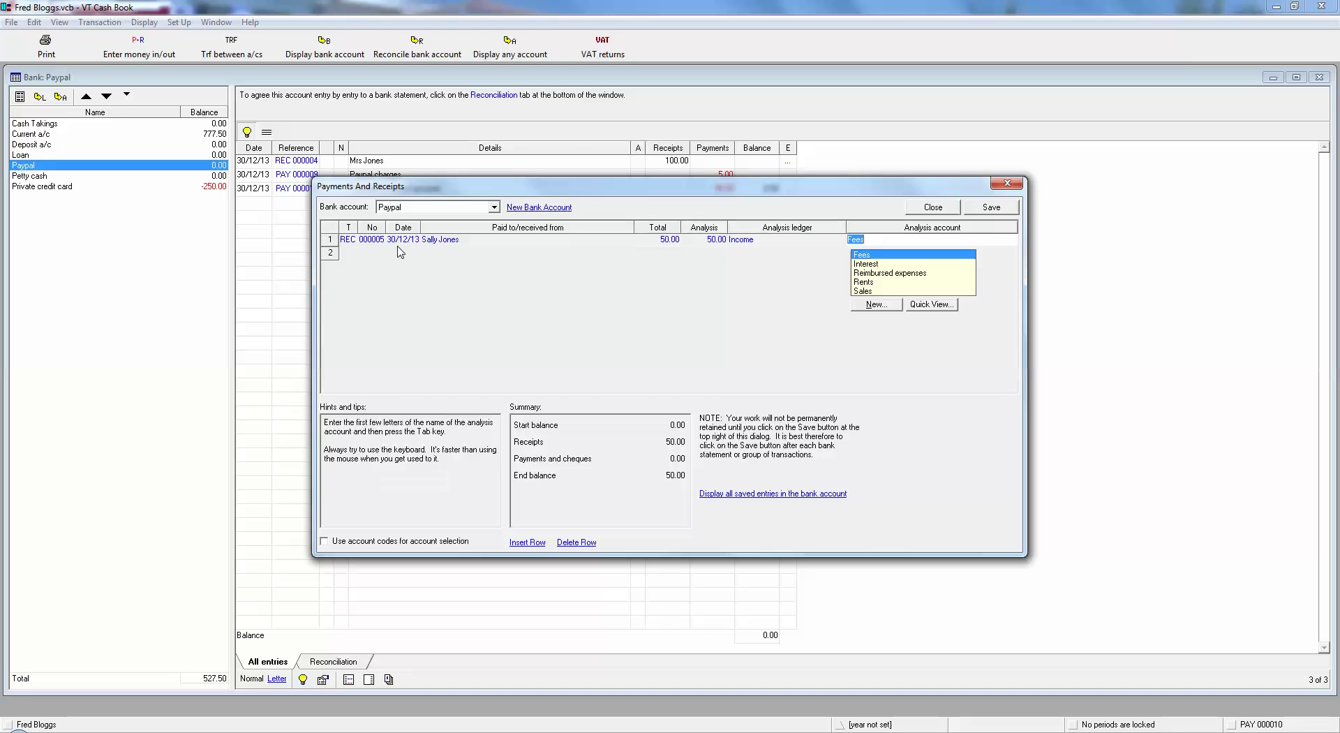
pyautogui.write('s')
pyautogui.press('Tab')
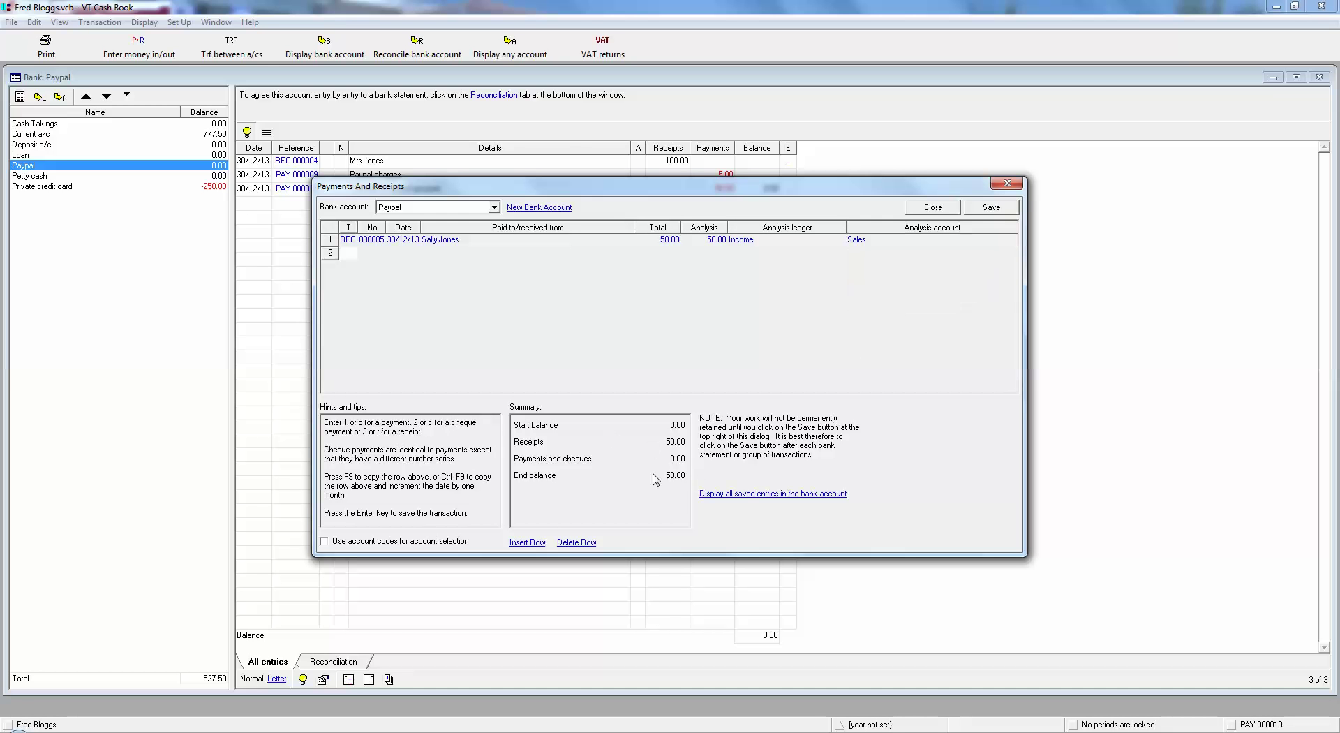
pyautogui.write('p')
pyautogui.press('Tab')
pyautogui.press('Tab')
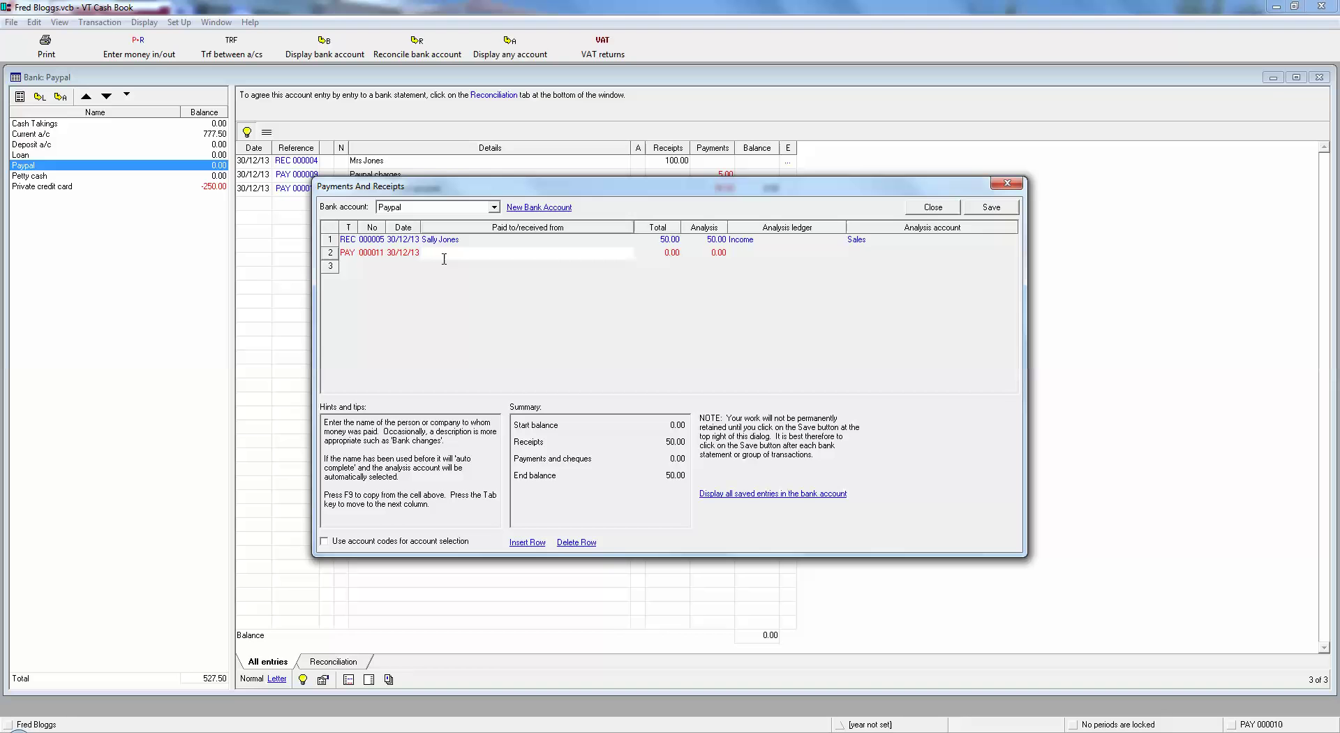
# Fill the payment line as Paypal charges, 2.50, dated 30/12/13, under Expenses/Bank charges.
pyautogui.moveTo(380, 188); pyautogui.dragTo(371, 214)
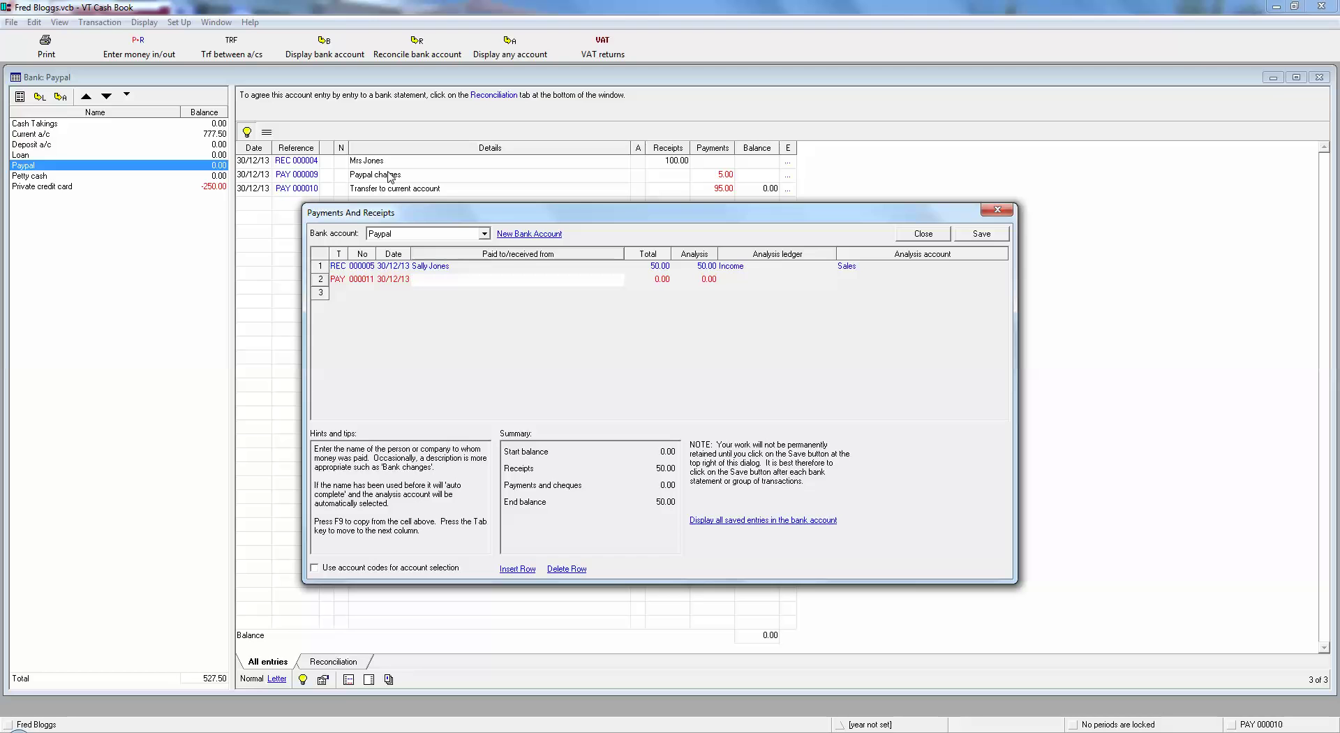
pyautogui.write('Paypal charges')
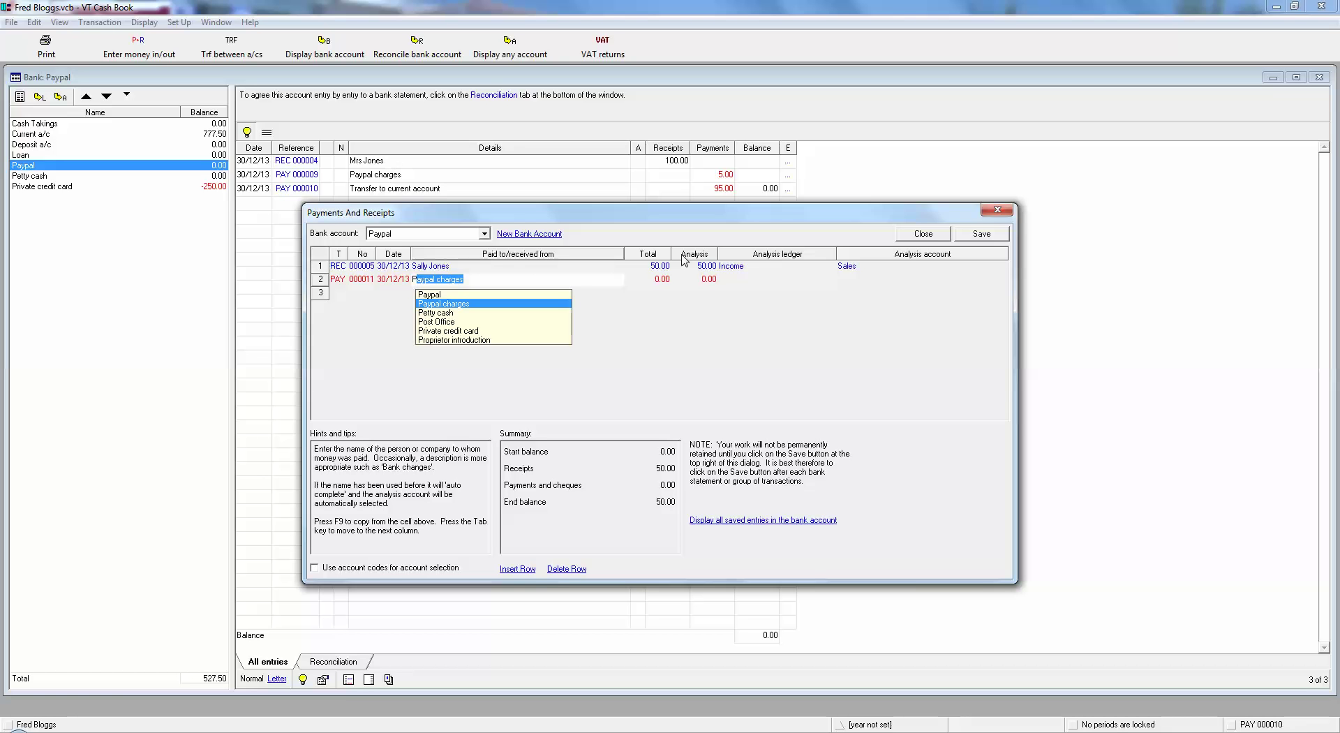
pyautogui.click(651, 286)
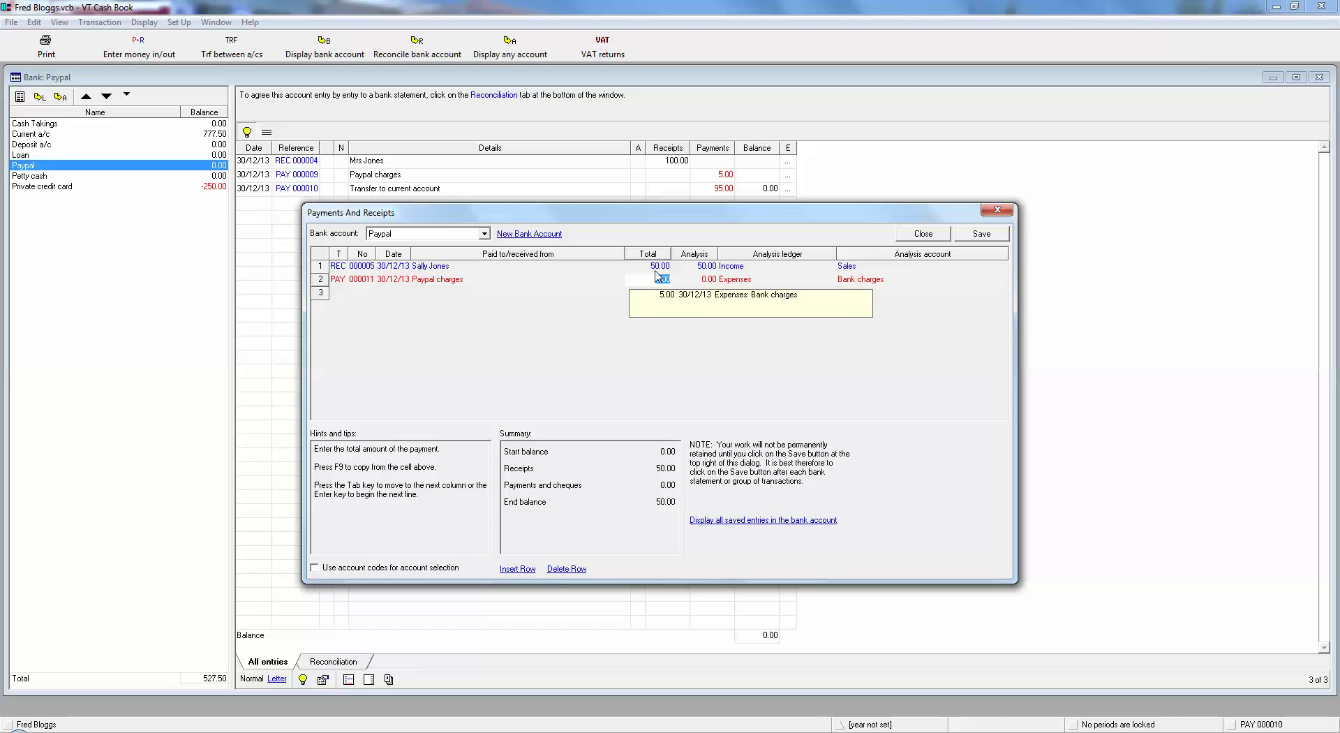
pyautogui.write('2.5')
pyautogui.press('Return')
pyautogui.click(338, 294)
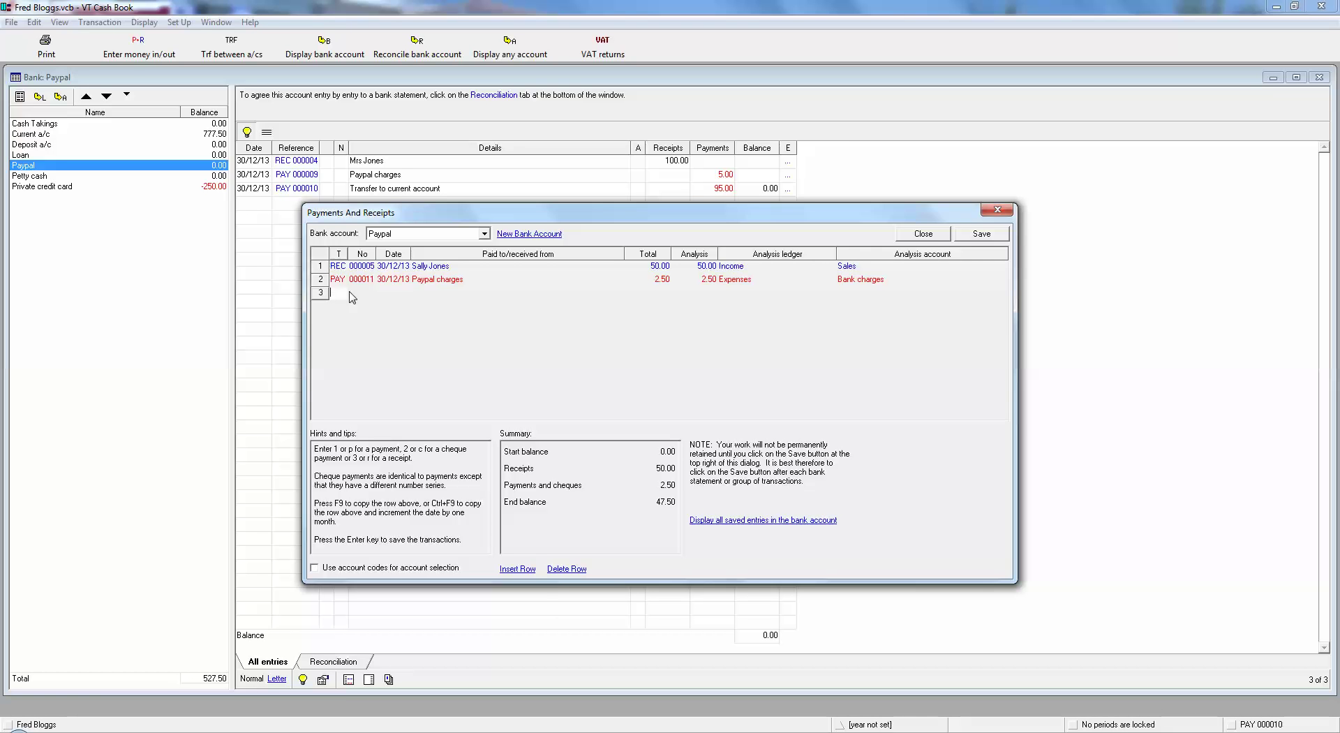
# Start a 40.00 payment to Amazon dated 30/12/13 on the Paypal grid.
pyautogui.write('p')
pyautogui.press('Tab')
pyautogui.write('Ama')
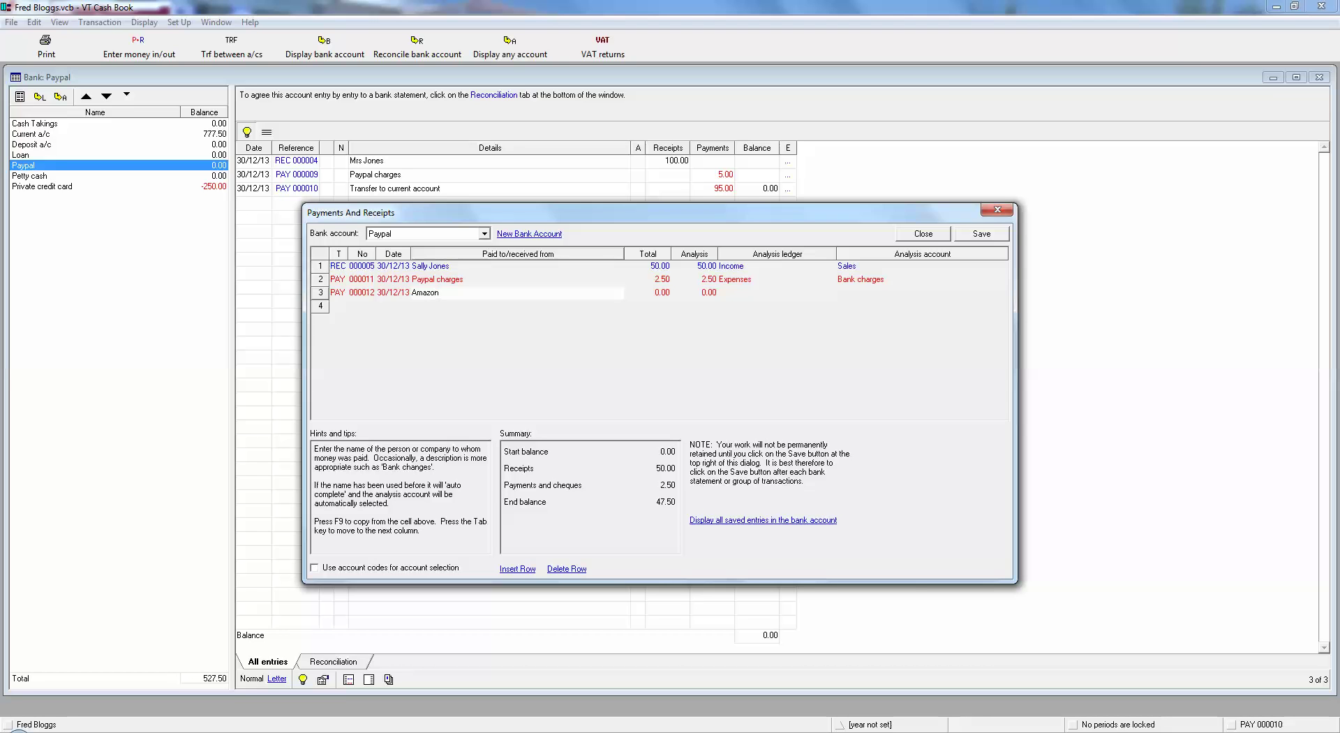
pyautogui.press('Tab')
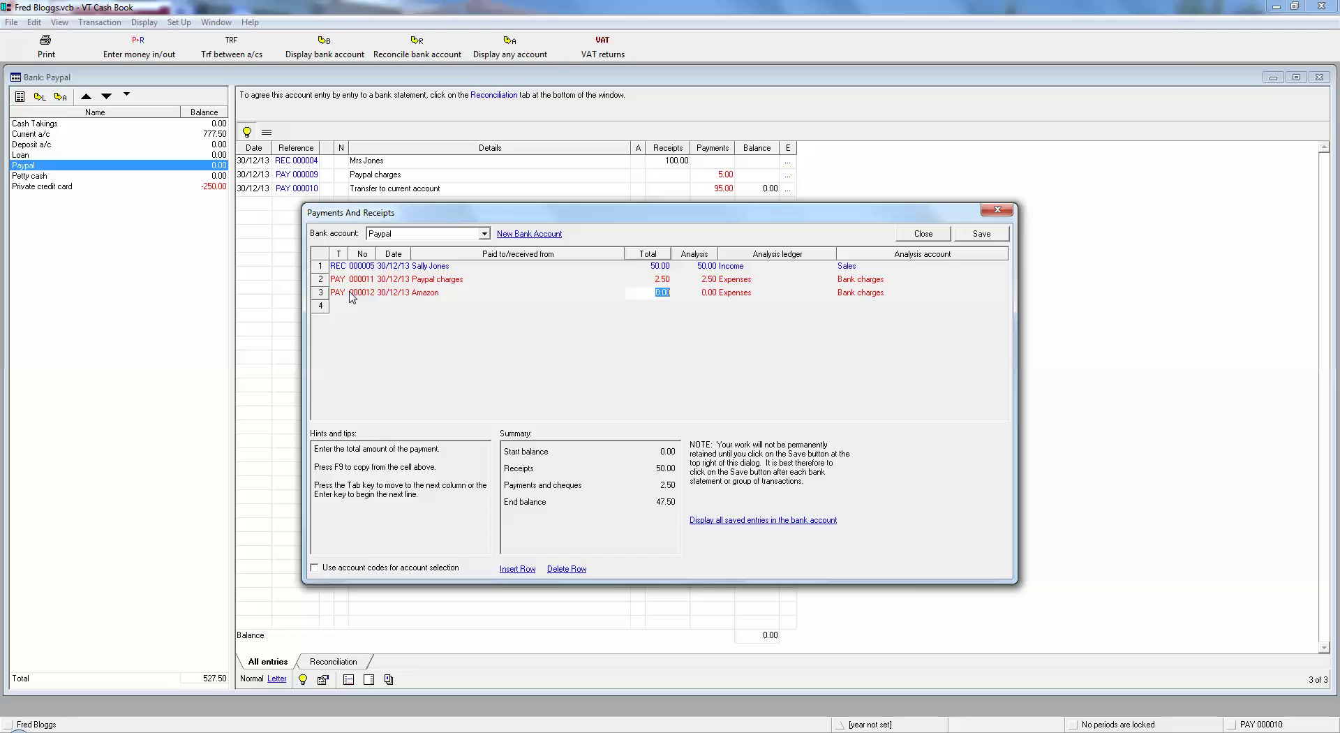
pyautogui.write('40')
pyautogui.press('Tab')
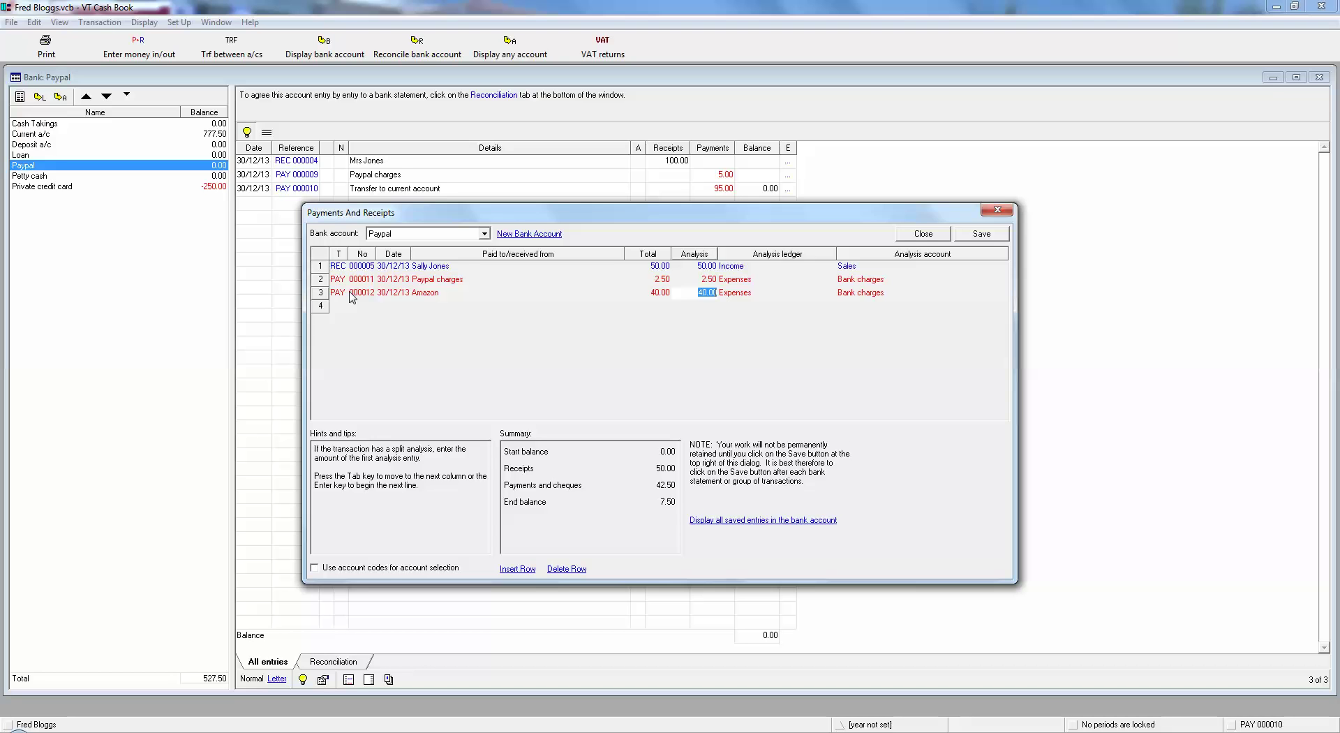
# Analyse the Amazon payment to Expenses/Sundry expenses, bringing the end balance to 7.50.
pyautogui.press('Tab')
pyautogui.press('Tab')
pyautogui.press('Down')
pyautogui.press('Down')
pyautogui.press('Down')
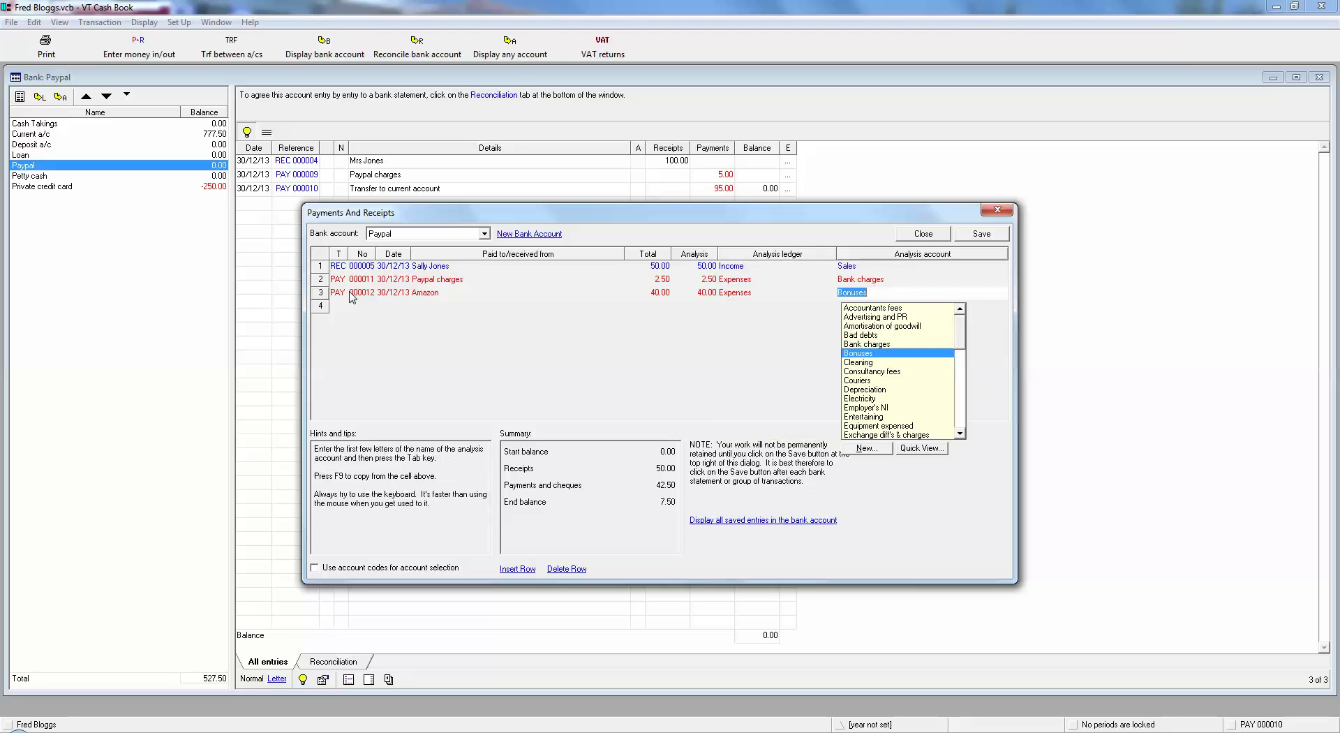
pyautogui.press('Down')
pyautogui.press('Down')
pyautogui.press('Down')
pyautogui.press('Down')
pyautogui.press('Down')
pyautogui.press('Down')
pyautogui.press('Down')
pyautogui.press('Down')
pyautogui.press('Down')
pyautogui.press('Down')
pyautogui.press('Down')
pyautogui.press('Down')
pyautogui.press('Down')
pyautogui.press('Down')
pyautogui.press('Down')
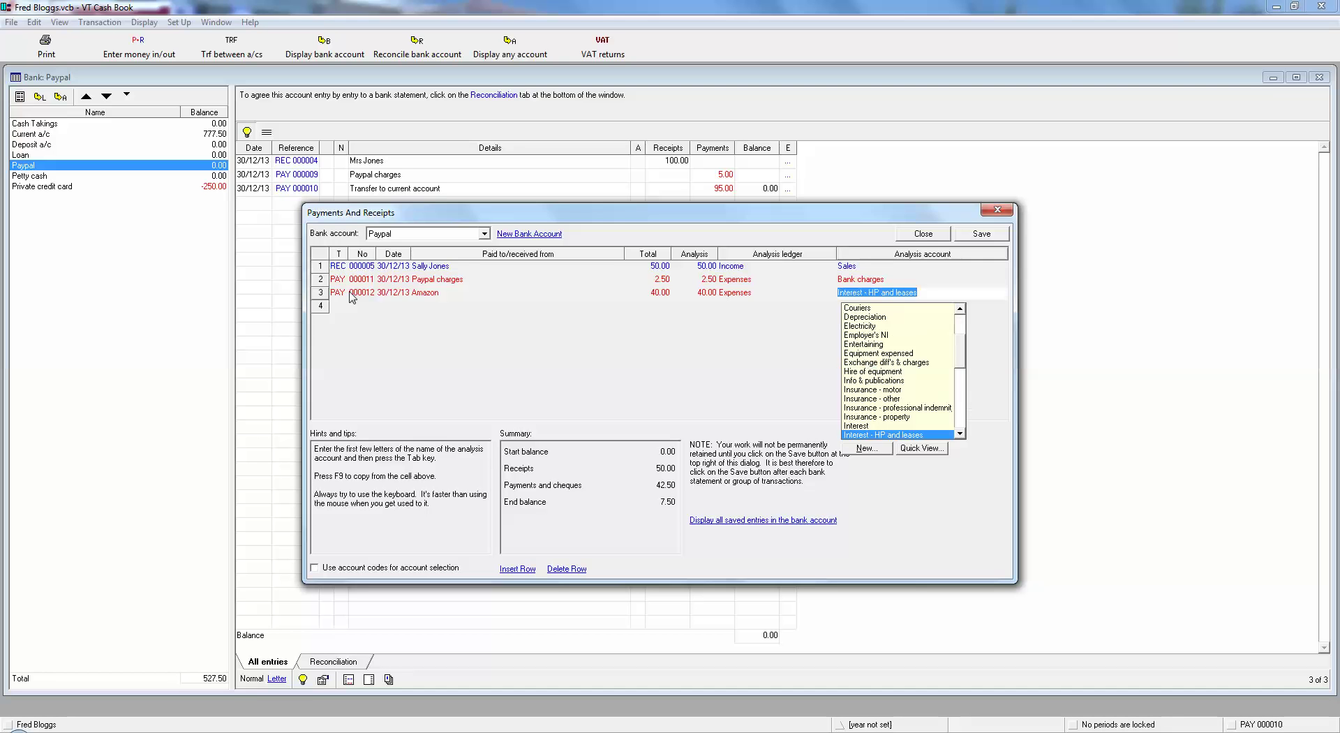
pyautogui.press('Down')
pyautogui.press('Down')
pyautogui.press('Down')
pyautogui.press('Down')
pyautogui.press('Down')
pyautogui.press('Down')
pyautogui.press('Down')
pyautogui.press('Down')
pyautogui.press('Down')
pyautogui.press('Down')
pyautogui.press('Down')
pyautogui.press('Down')
pyautogui.press('Down')
pyautogui.press('Down')
pyautogui.press('Down')
pyautogui.press('Down')
pyautogui.press('Down')
pyautogui.press('Down')
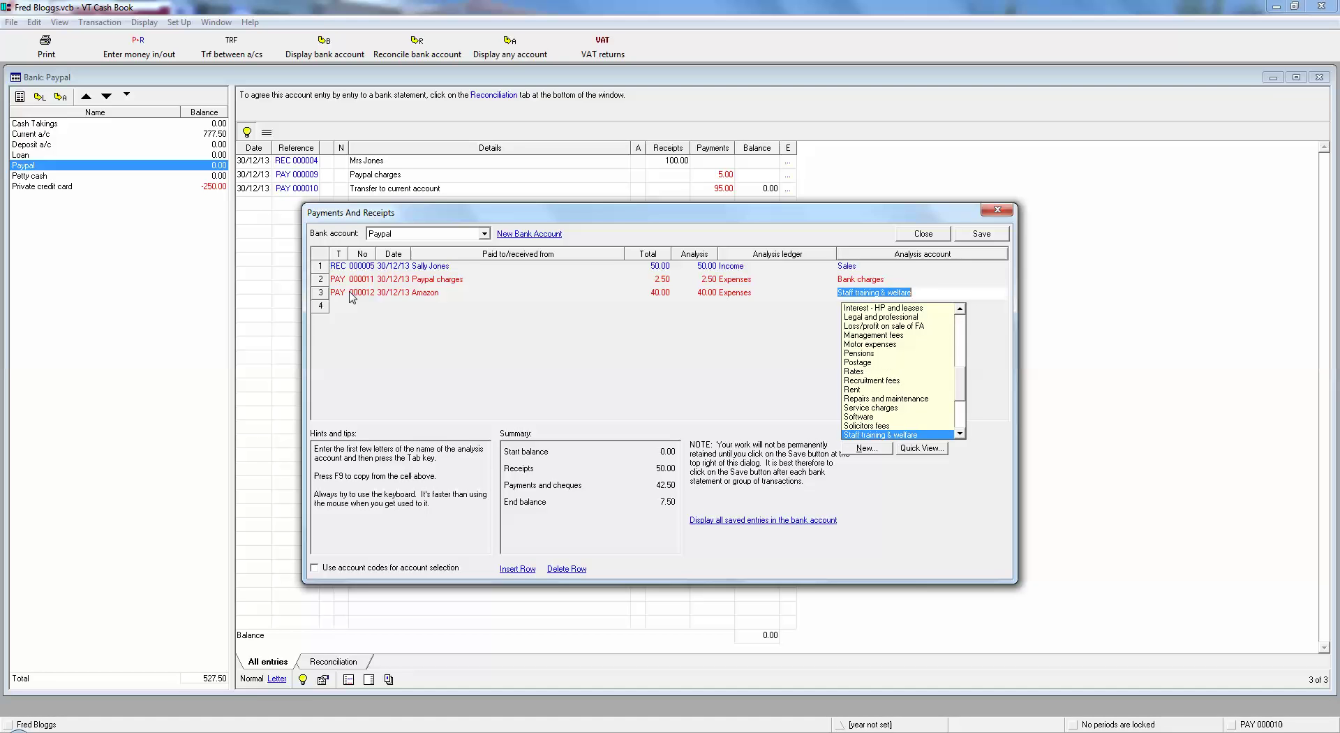
pyautogui.press('Up')
pyautogui.press('Up')
pyautogui.press('Up')
pyautogui.press('Up')
pyautogui.press('Up')
pyautogui.press('Up')
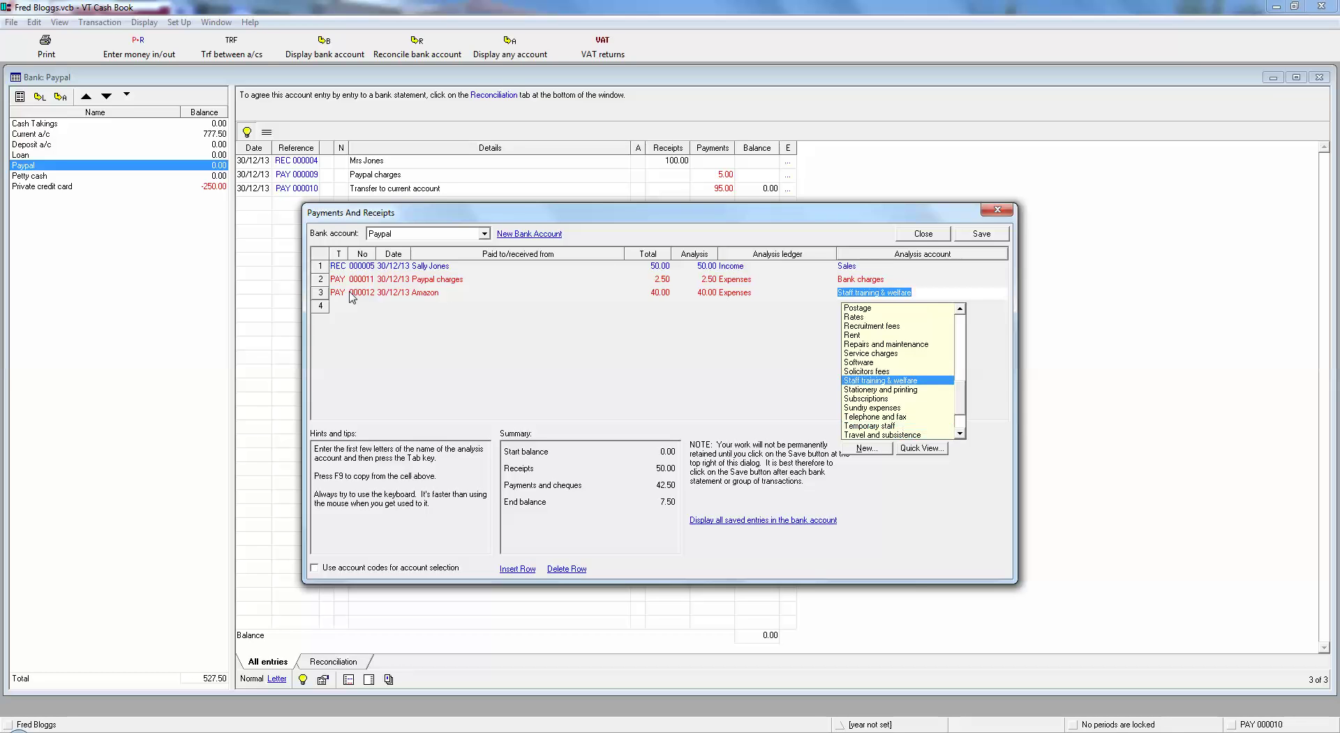
pyautogui.press('Down')
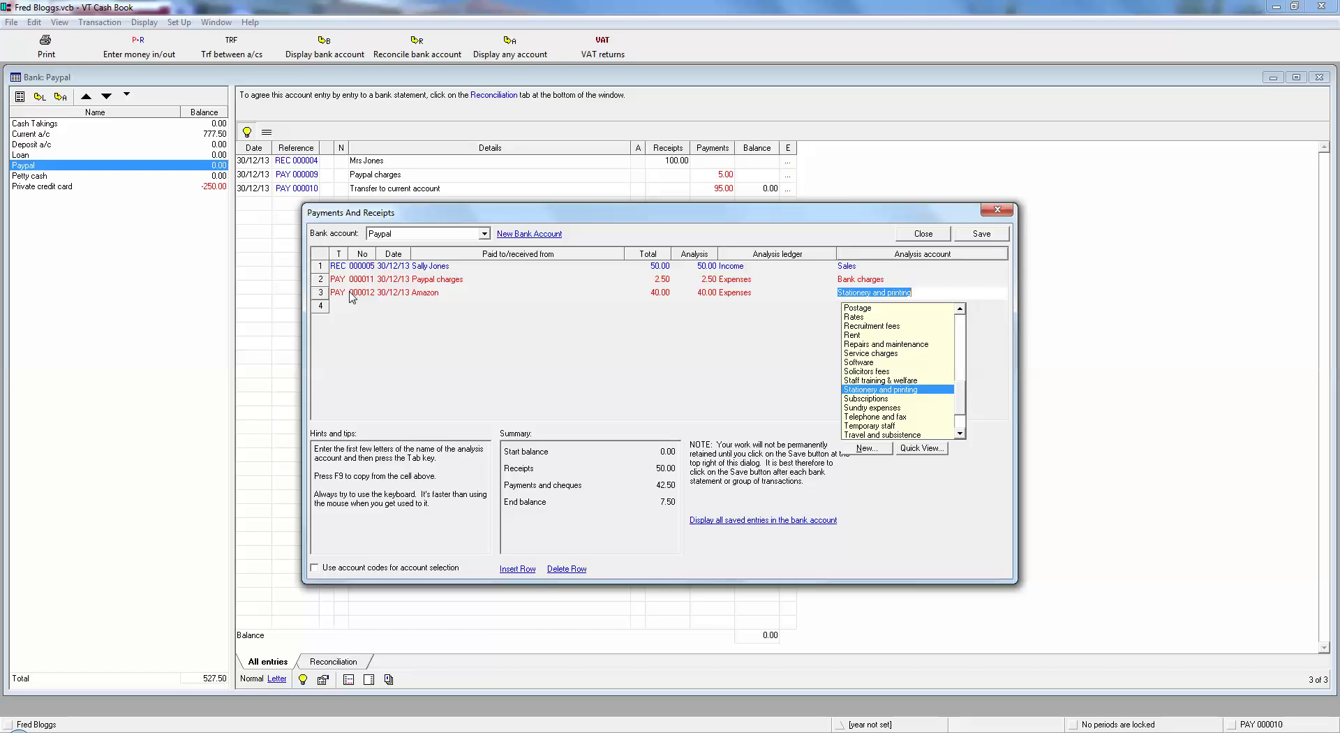
pyautogui.click(880, 408)
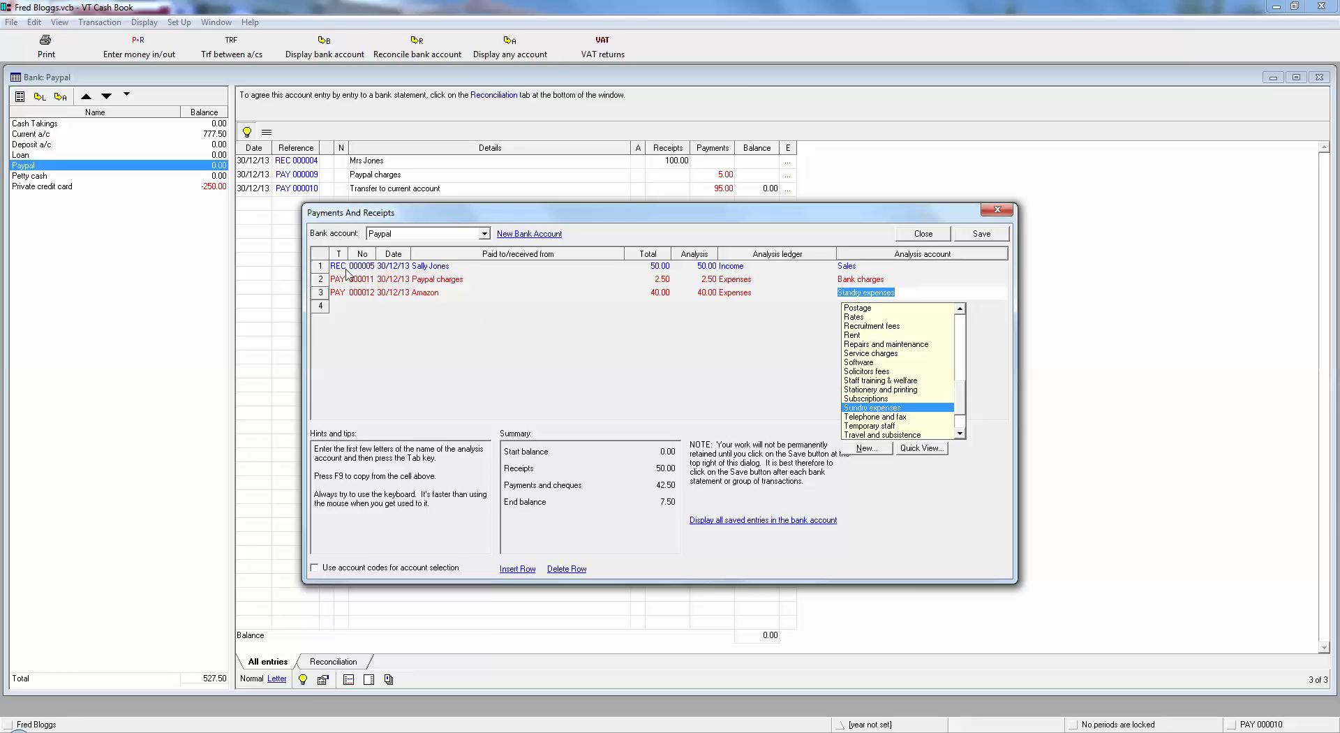
pyautogui.press('Tab')
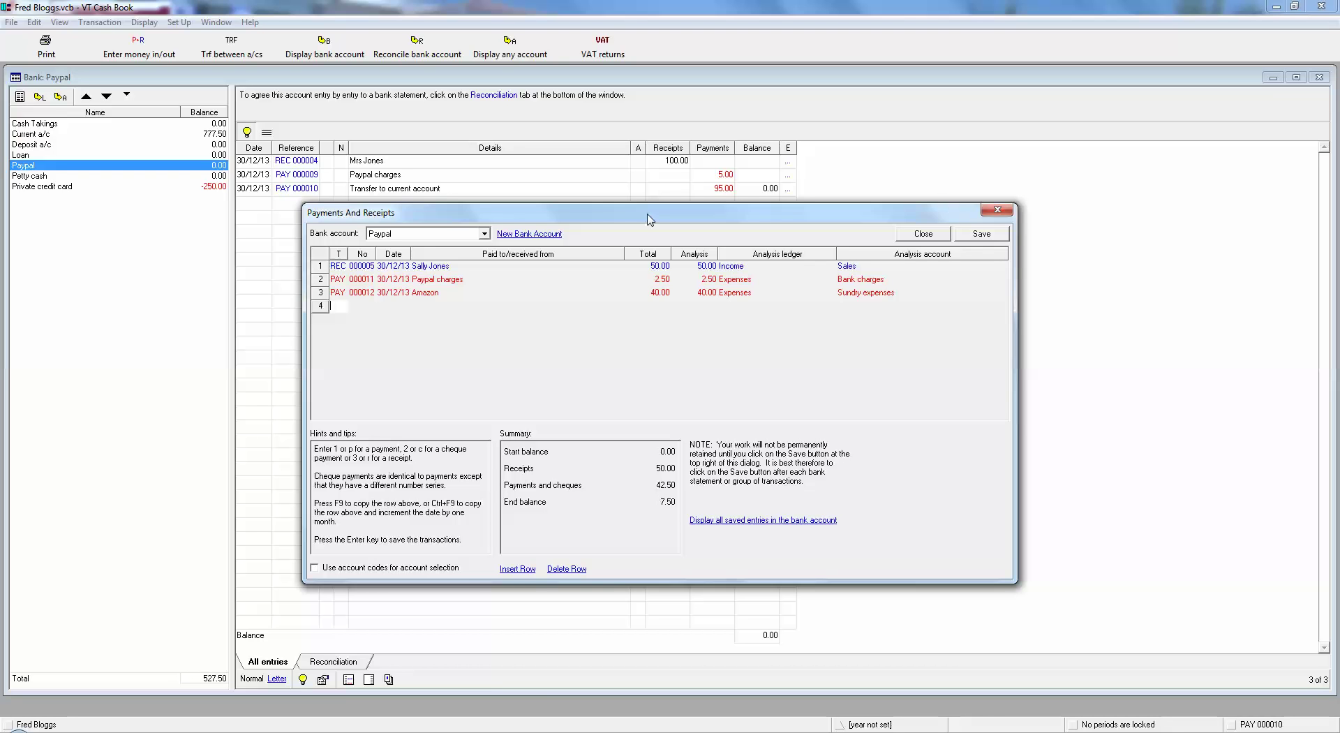
# Save the three Paypal transactions for a 7.50 balance and reopen a blank entry sheet.
pyautogui.click(982, 237)
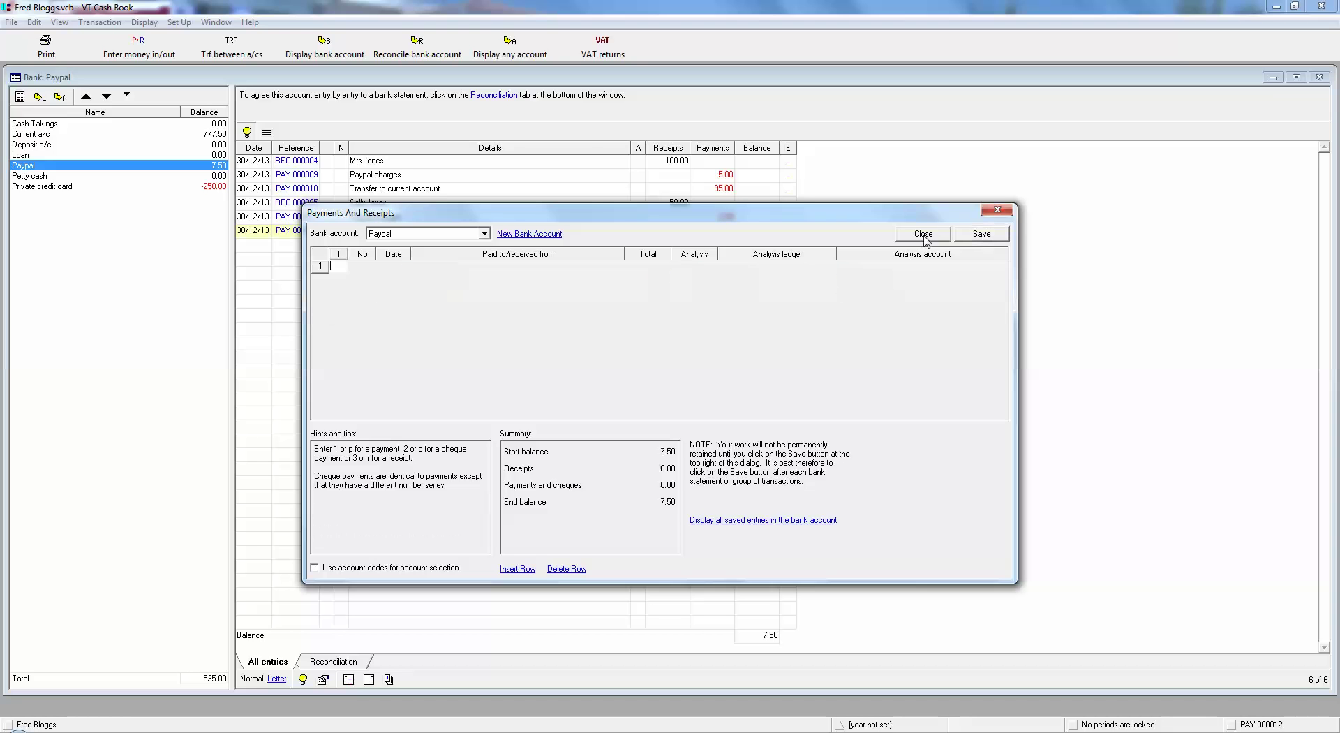
pyautogui.click(923, 234)
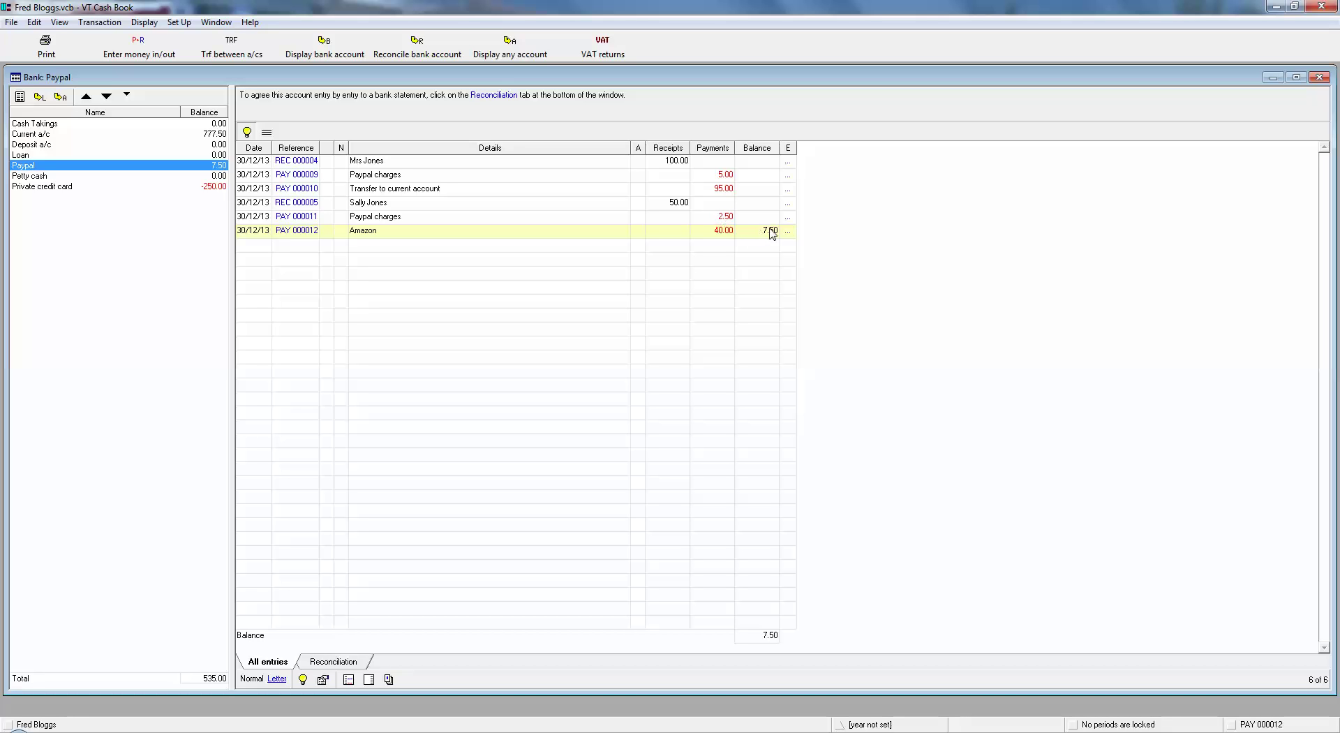
pyautogui.click(143, 55)
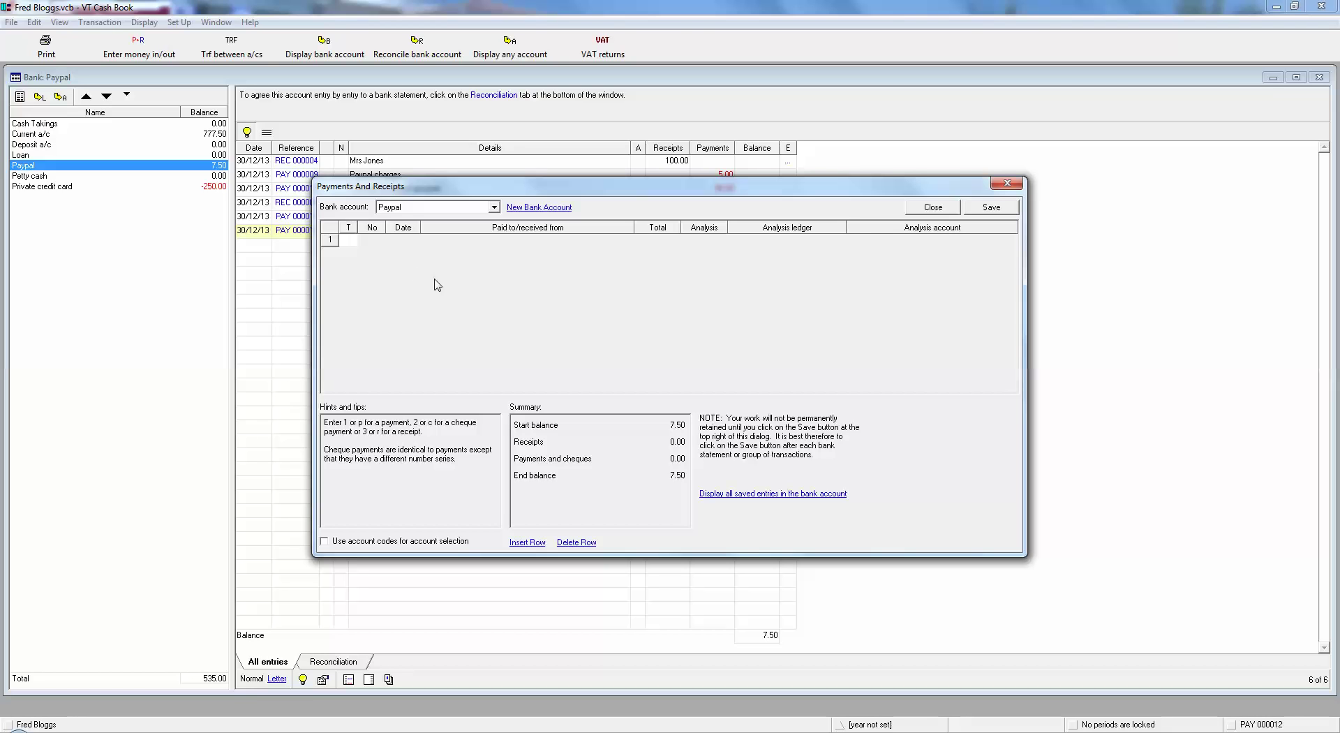
# Keep Paypal as the bank account, then close the empty sheet to show six Paypal entries ending at 7.50.
pyautogui.click(396, 209)
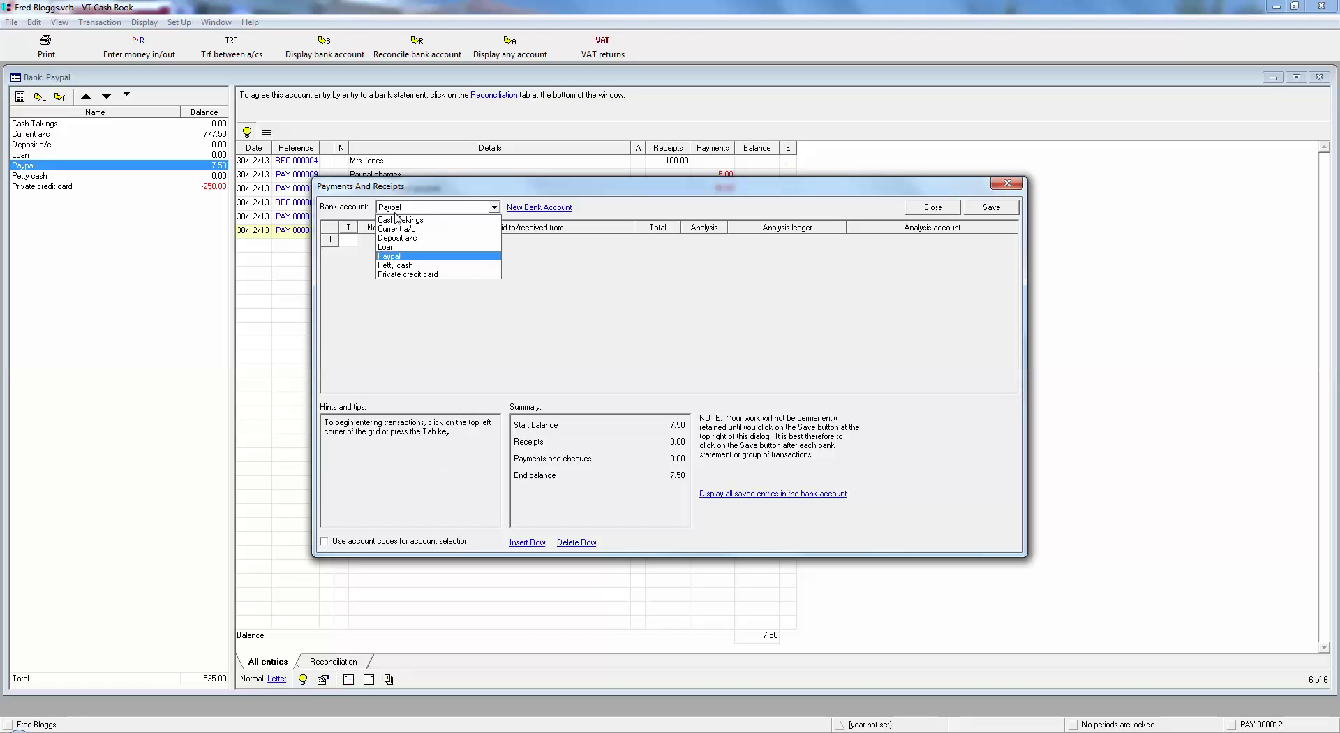
pyautogui.click(404, 256)
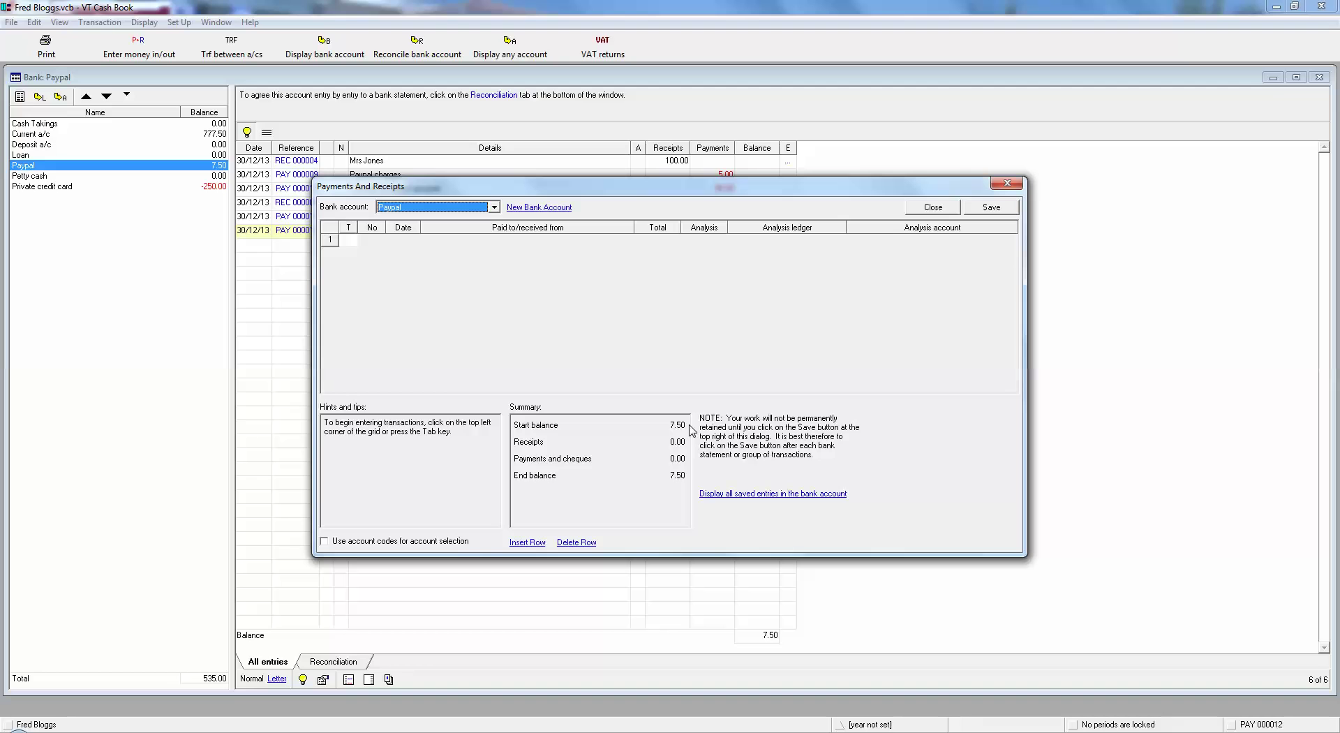
pyautogui.click(345, 238)
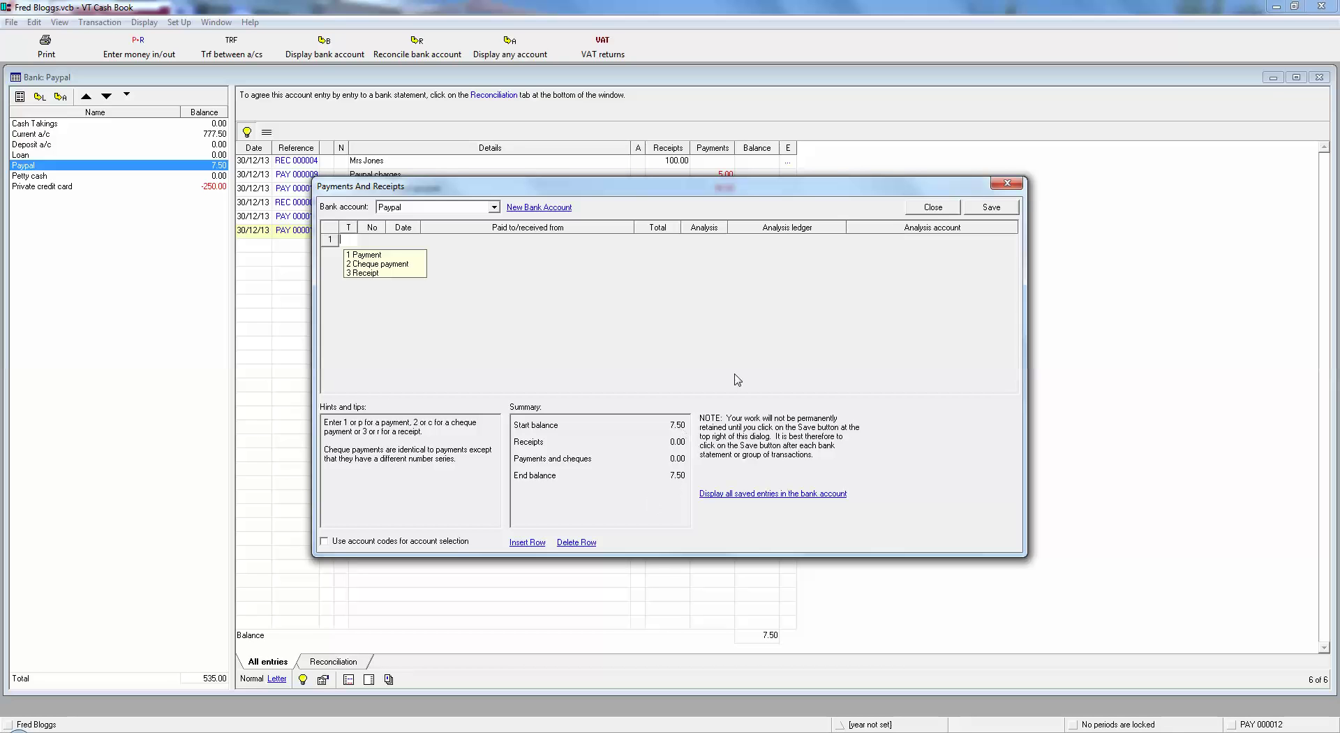
pyautogui.click(934, 207)
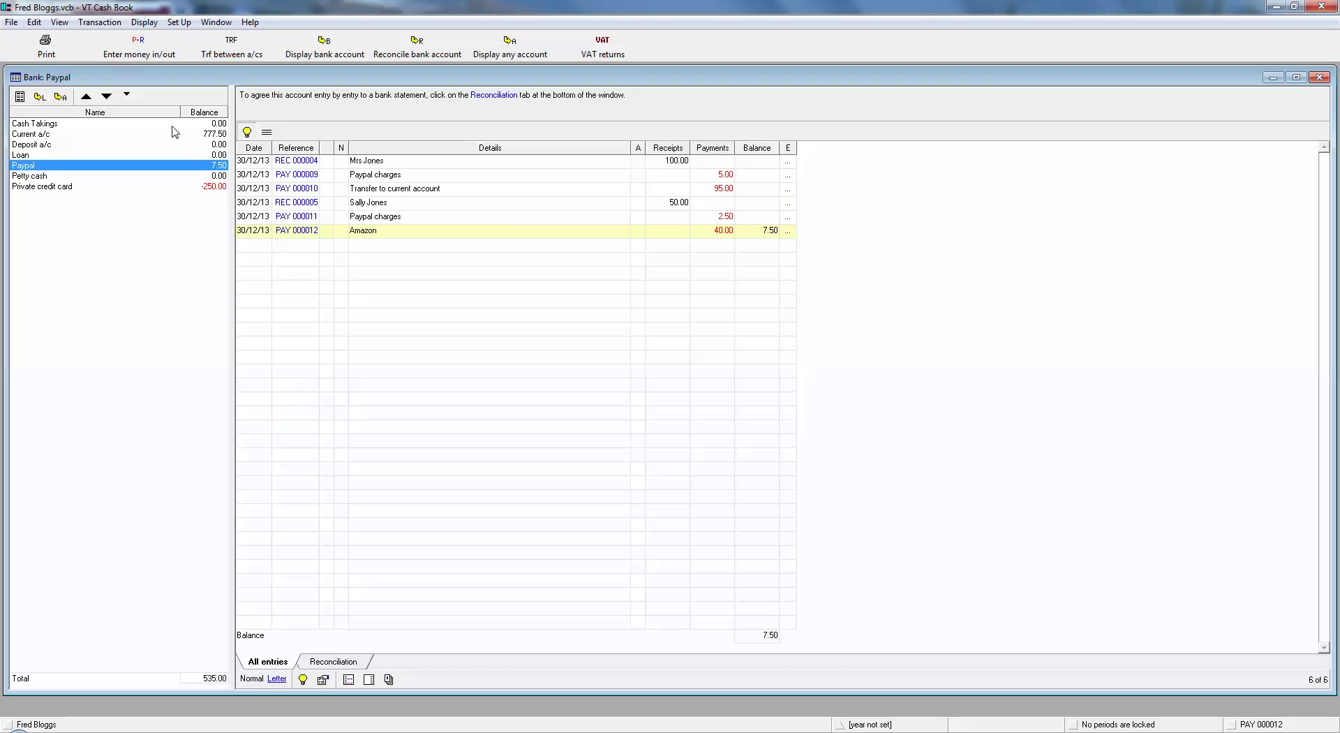
# Reopen the Payments And Receipts sheet for Paypal, empty with 7.50 start and end balances.
pyautogui.click(139, 49)
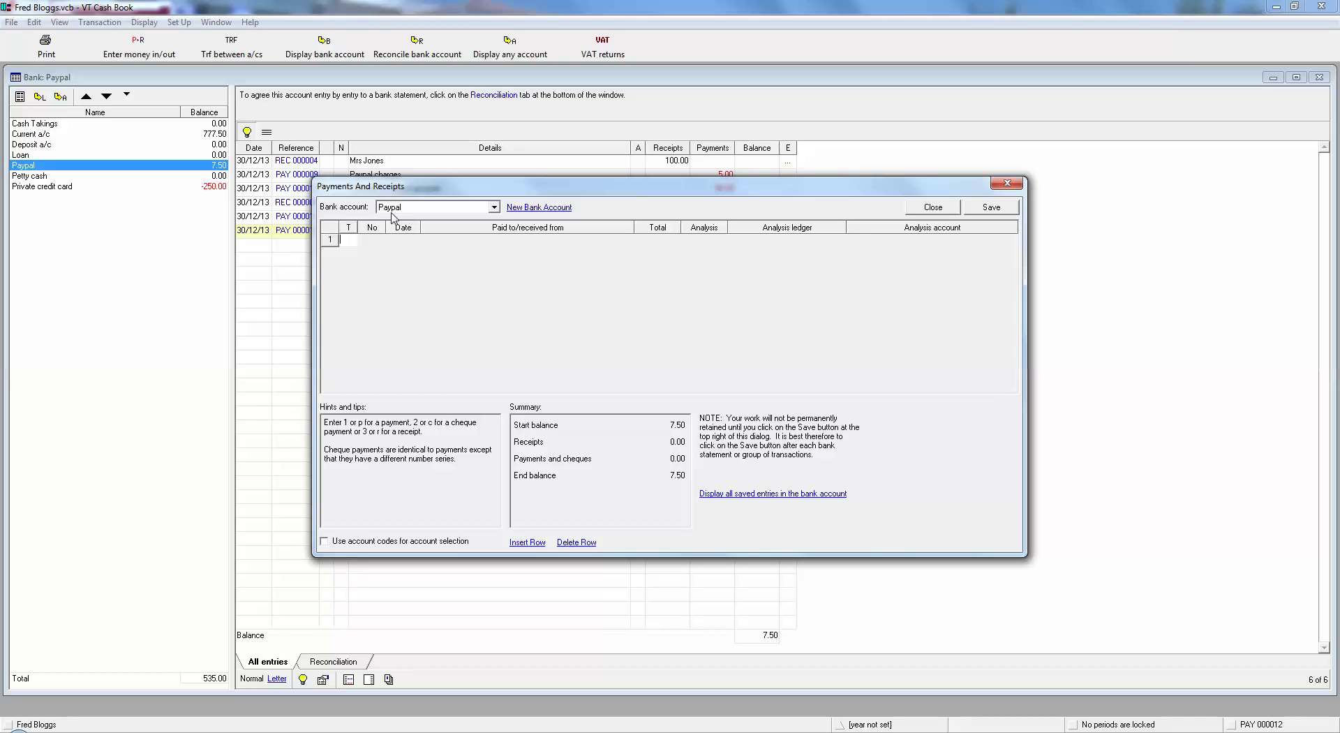
# Add a bank account named 'NW Streamline' and select it as the entry account, starting at 0.00.
pyautogui.click(402, 209)
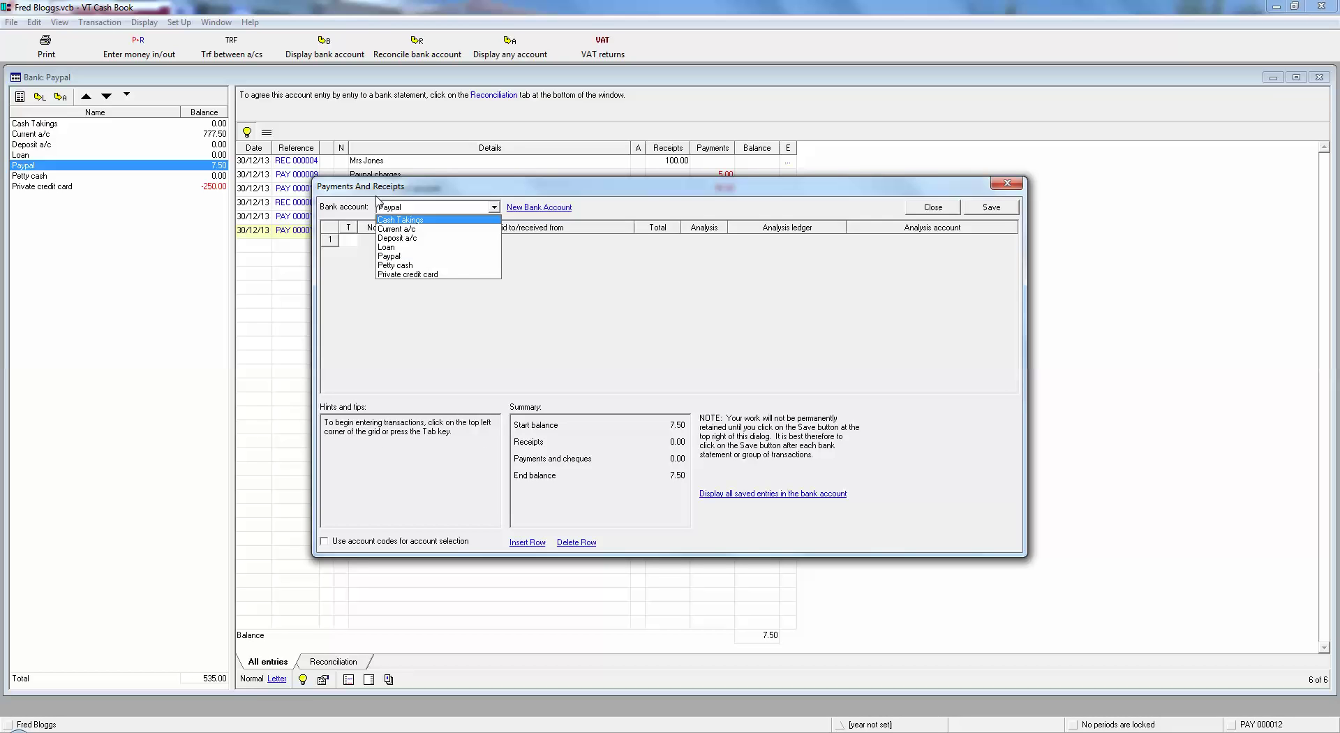
pyautogui.click(543, 208)
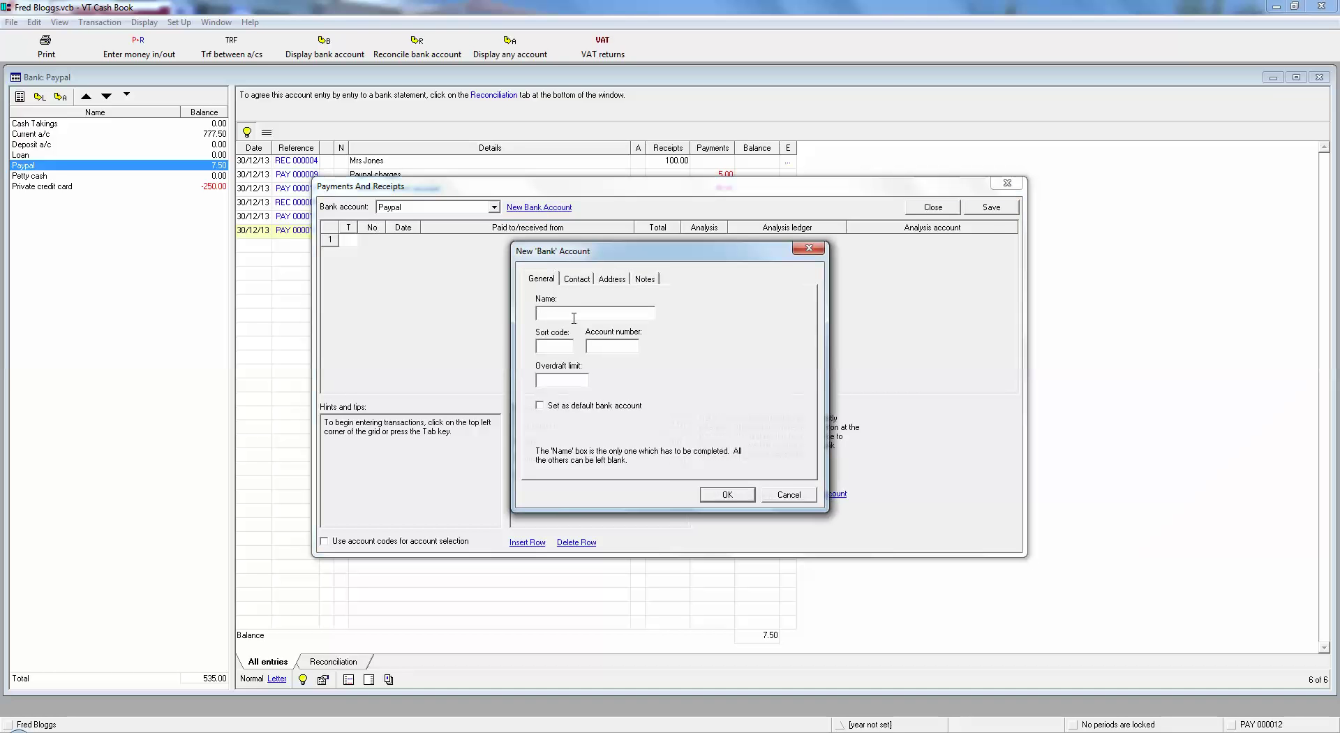
pyautogui.write('NW Streamline')
pyautogui.click(723, 494)
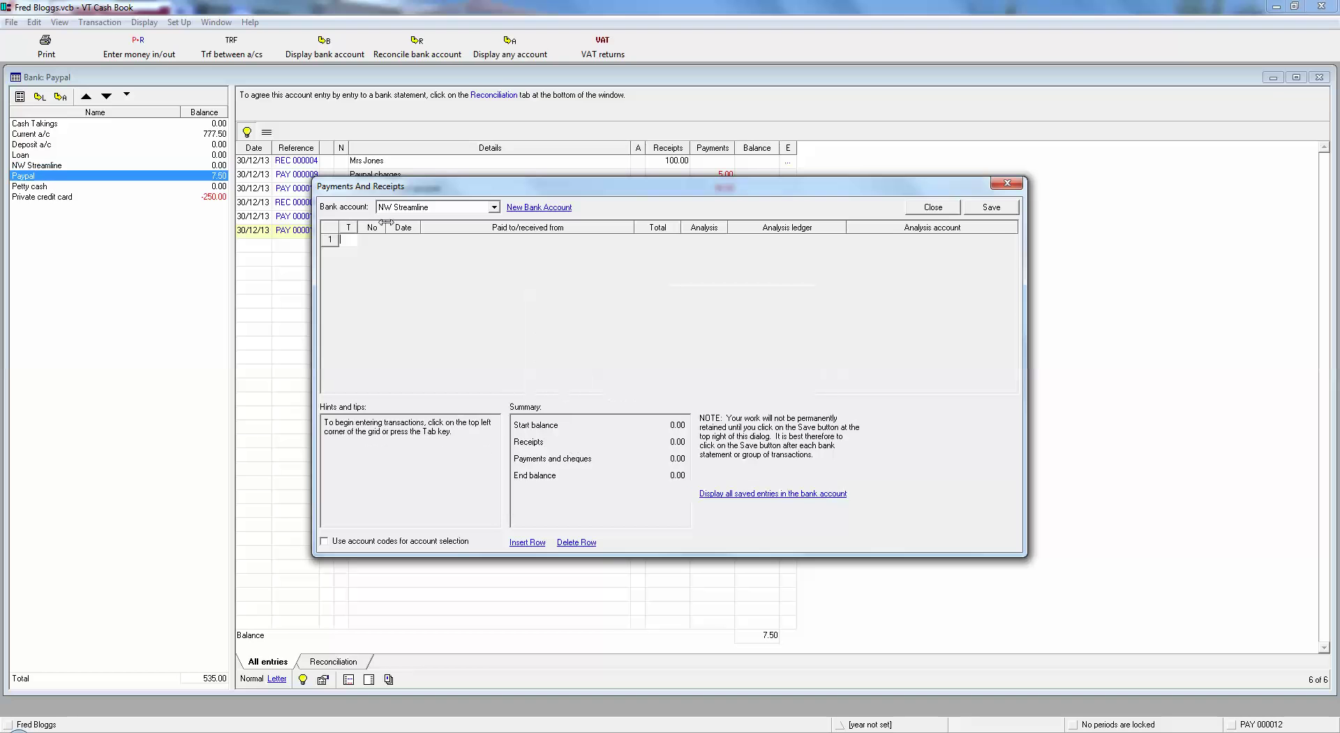
pyautogui.click(407, 211)
pyautogui.click(416, 259)
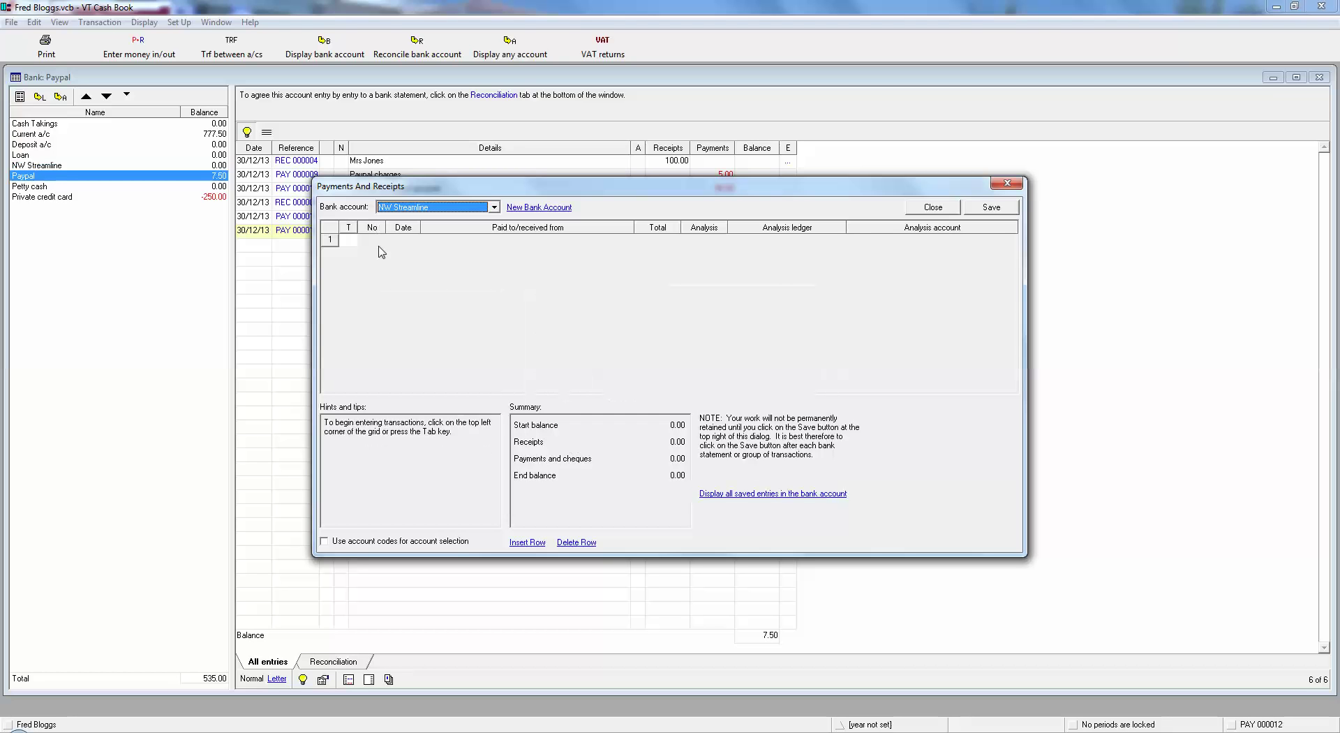
pyautogui.click(351, 238)
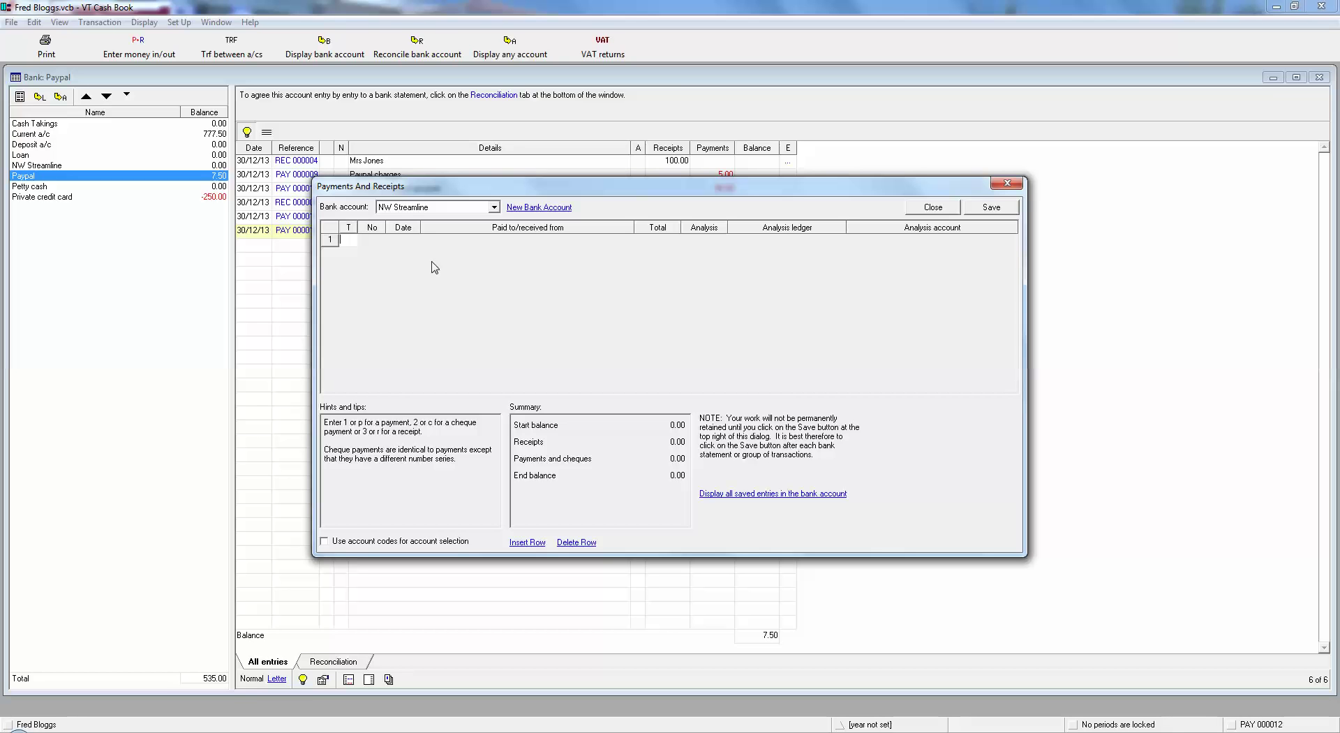
# Enter a 100.00 receipt from the first customer in row 1, analysed to Sales.
pyautogui.write('r')
pyautogui.click(454, 239)
pyautogui.write('Mrs S')
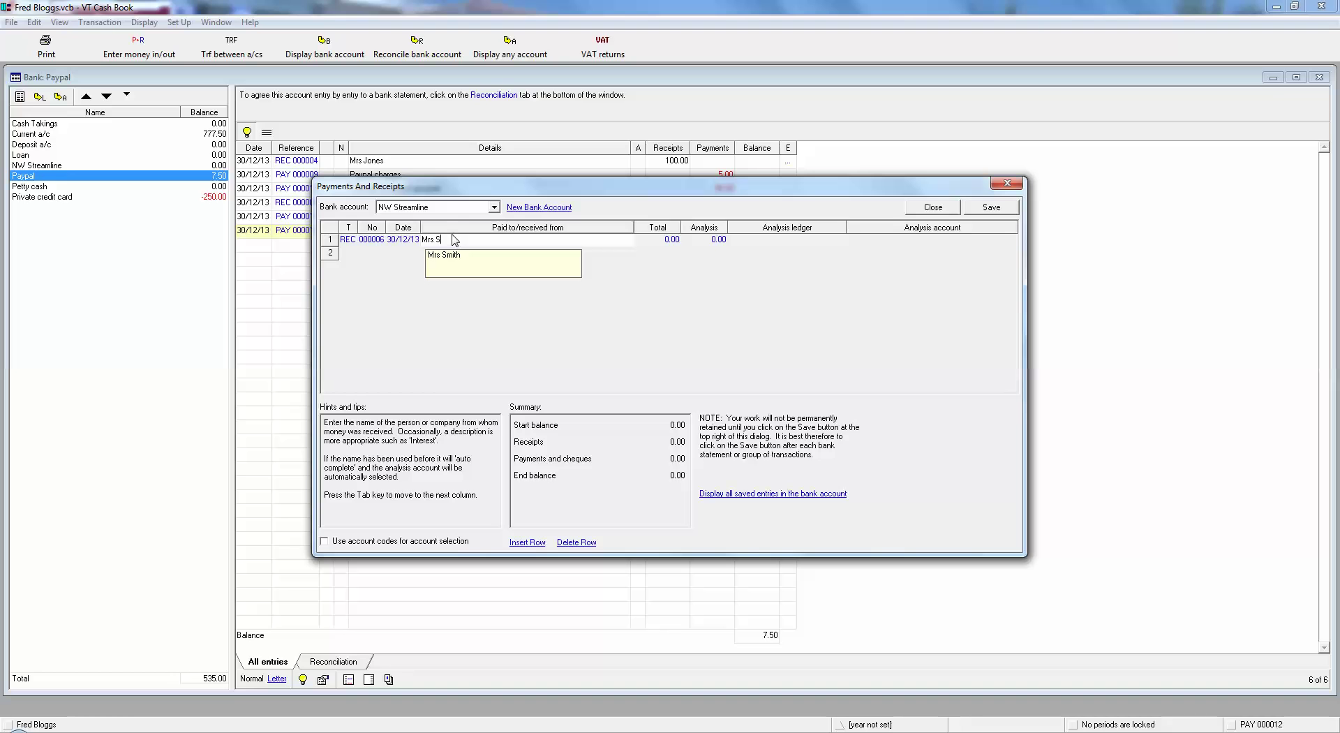
pyautogui.press('BackSpace')
pyautogui.write('Gftr')
pyautogui.press('BackSpace')
pyautogui.press('BackSpace')
pyautogui.write('reen')
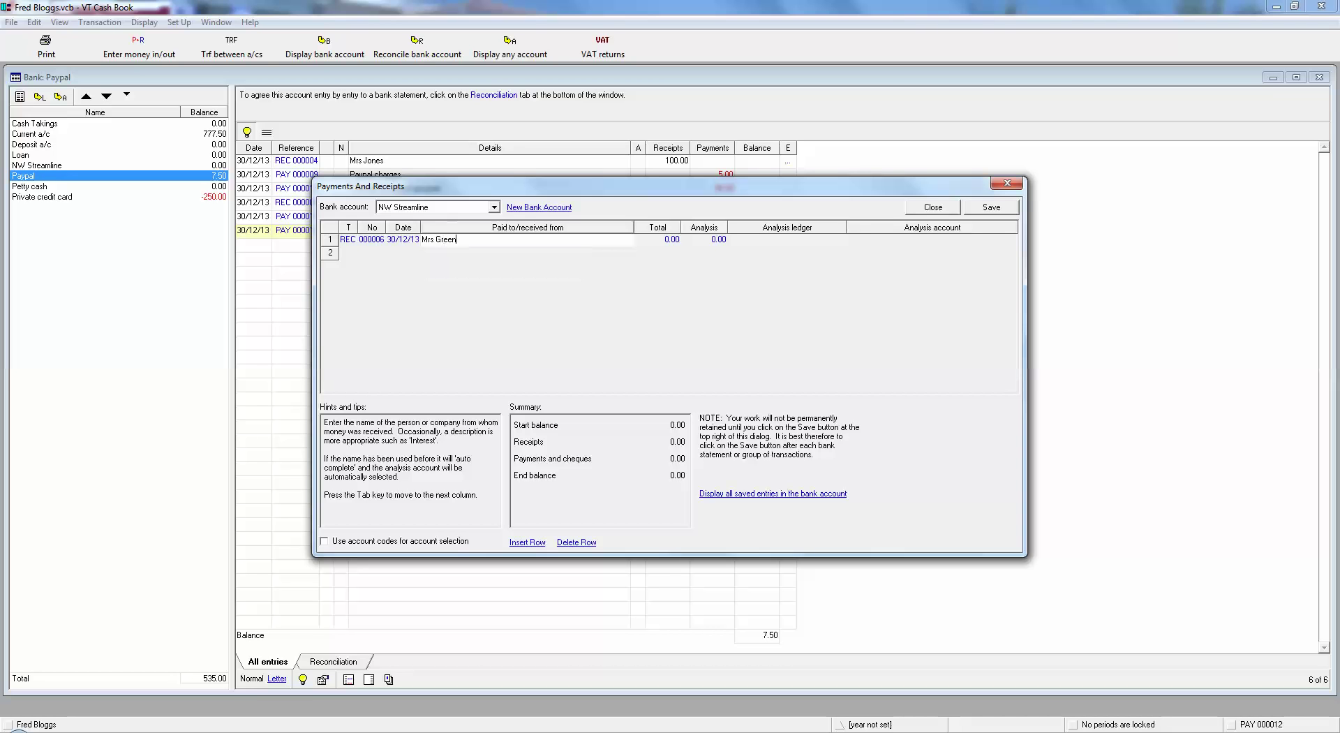
pyautogui.press('Tab')
pyautogui.write('100')
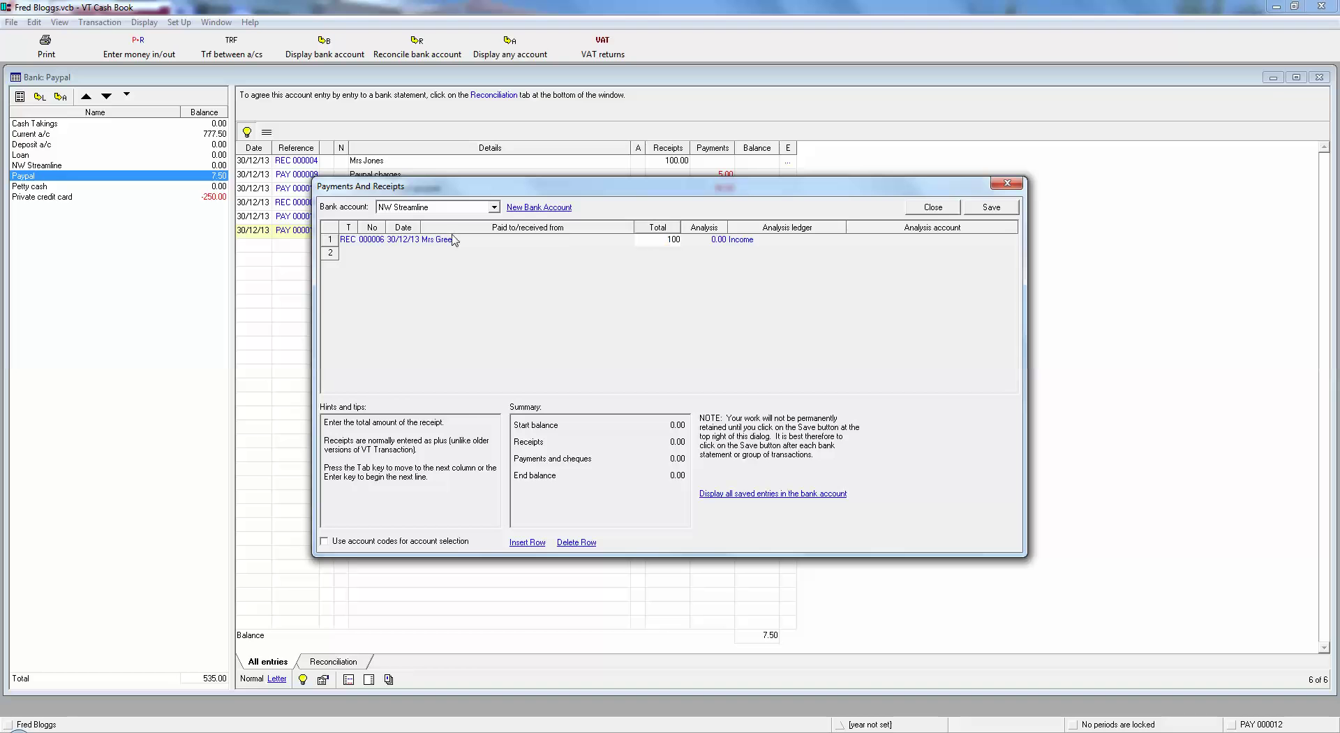
pyautogui.press('Tab')
pyautogui.press('Tab')
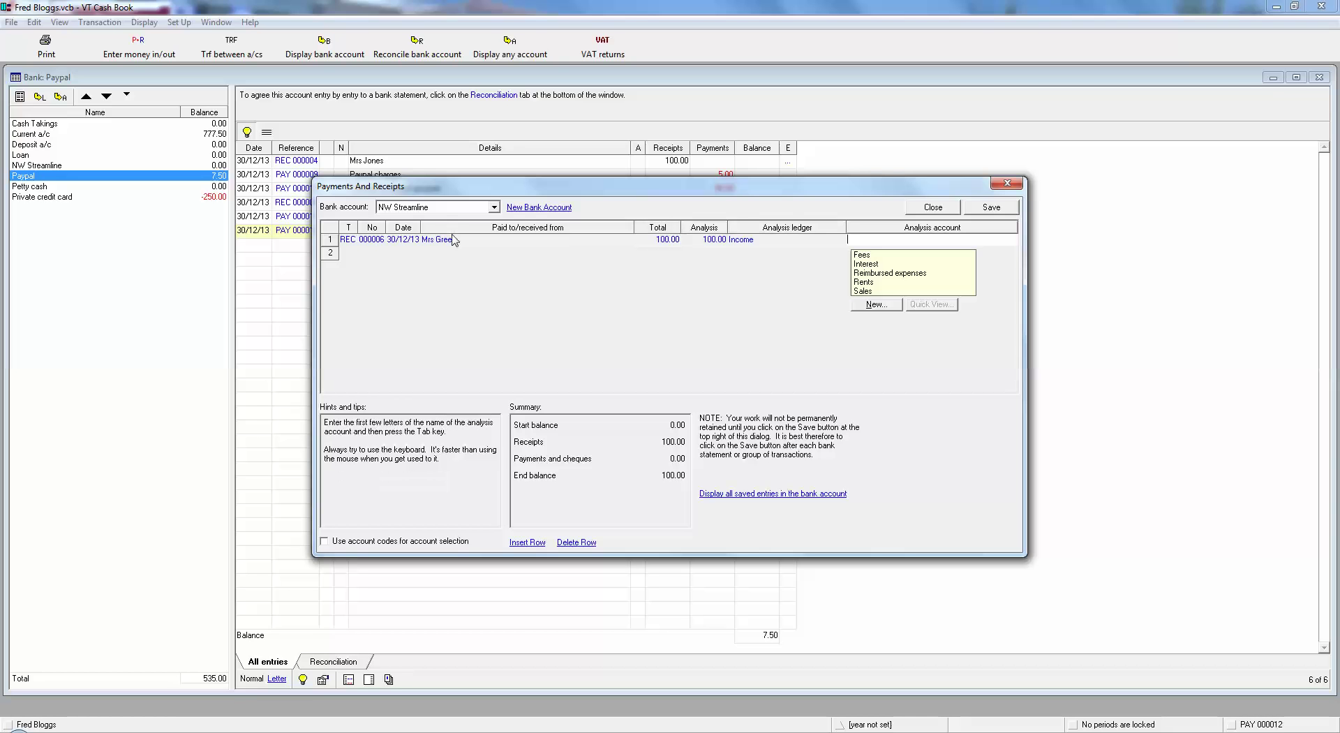
pyautogui.write('s')
pyautogui.press('Return')
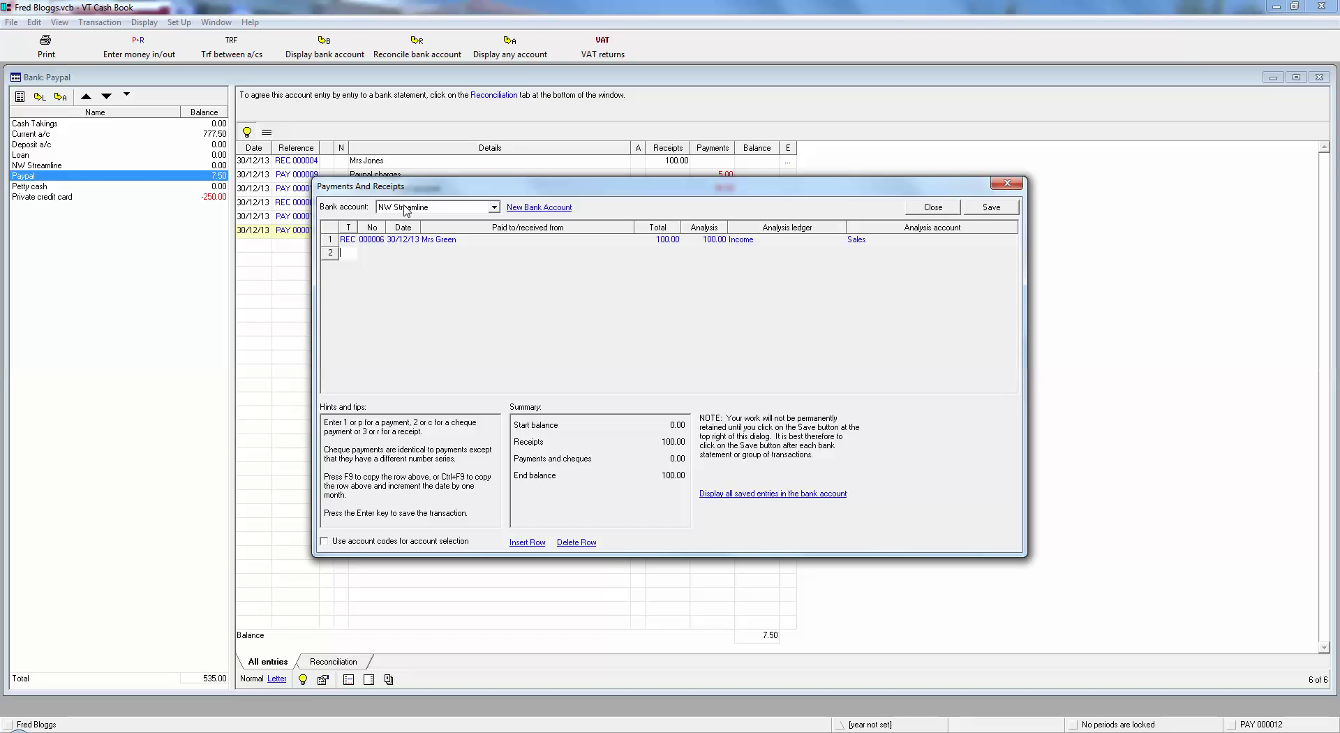
# Enter a 50.00 receipt from a second customer in row 2 and save both receipts.
pyautogui.write('r')
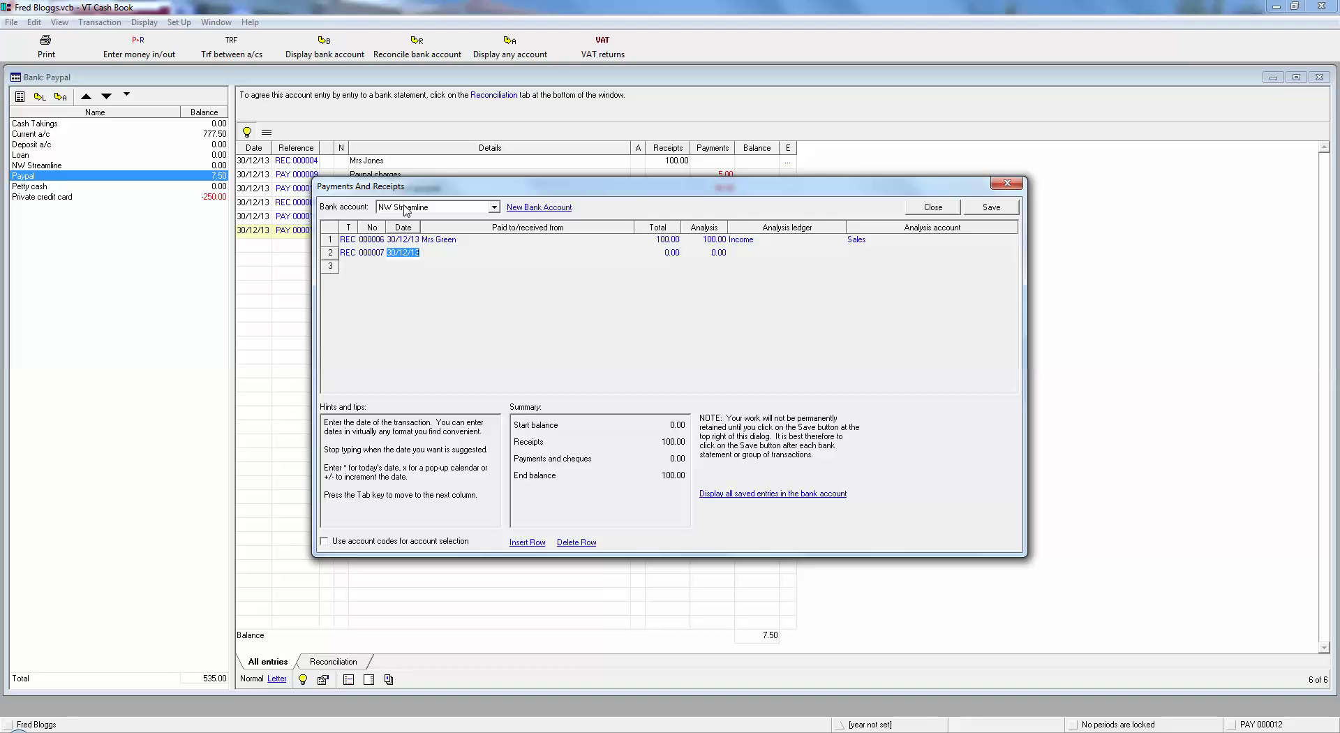
pyautogui.press('Tab')
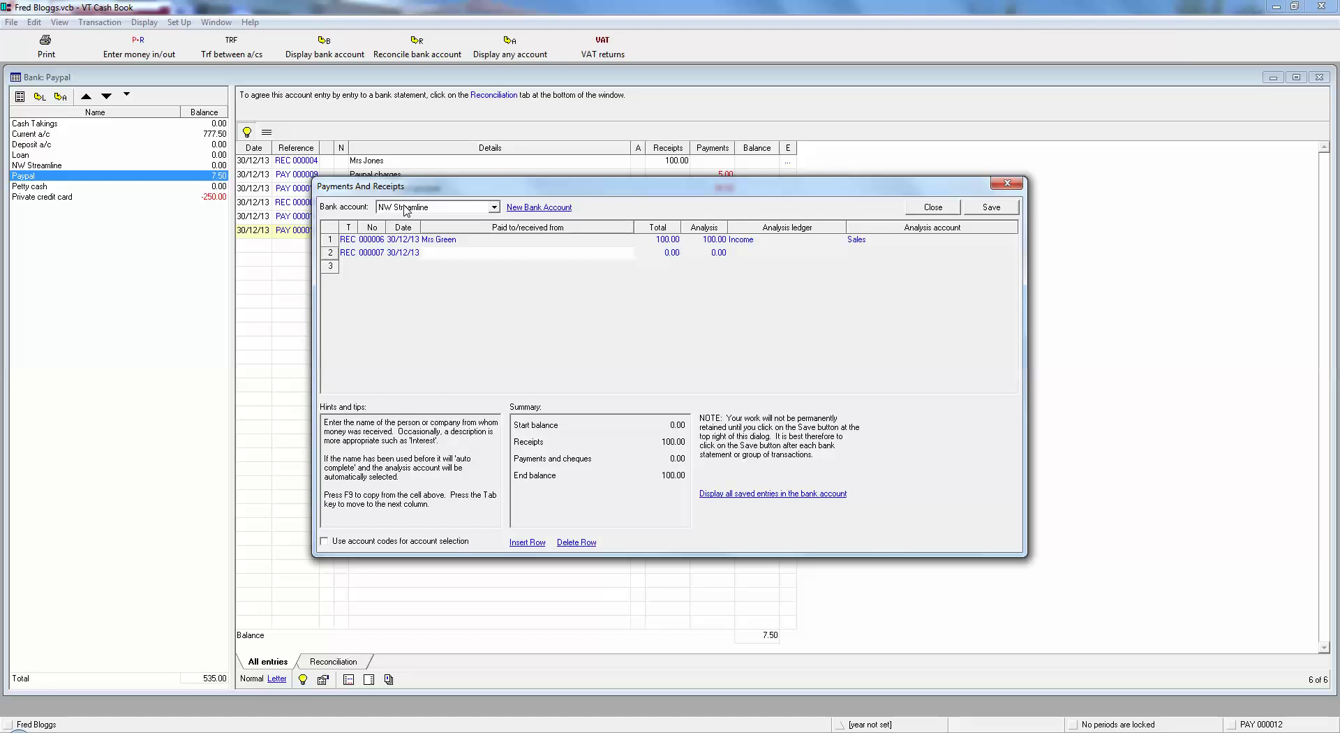
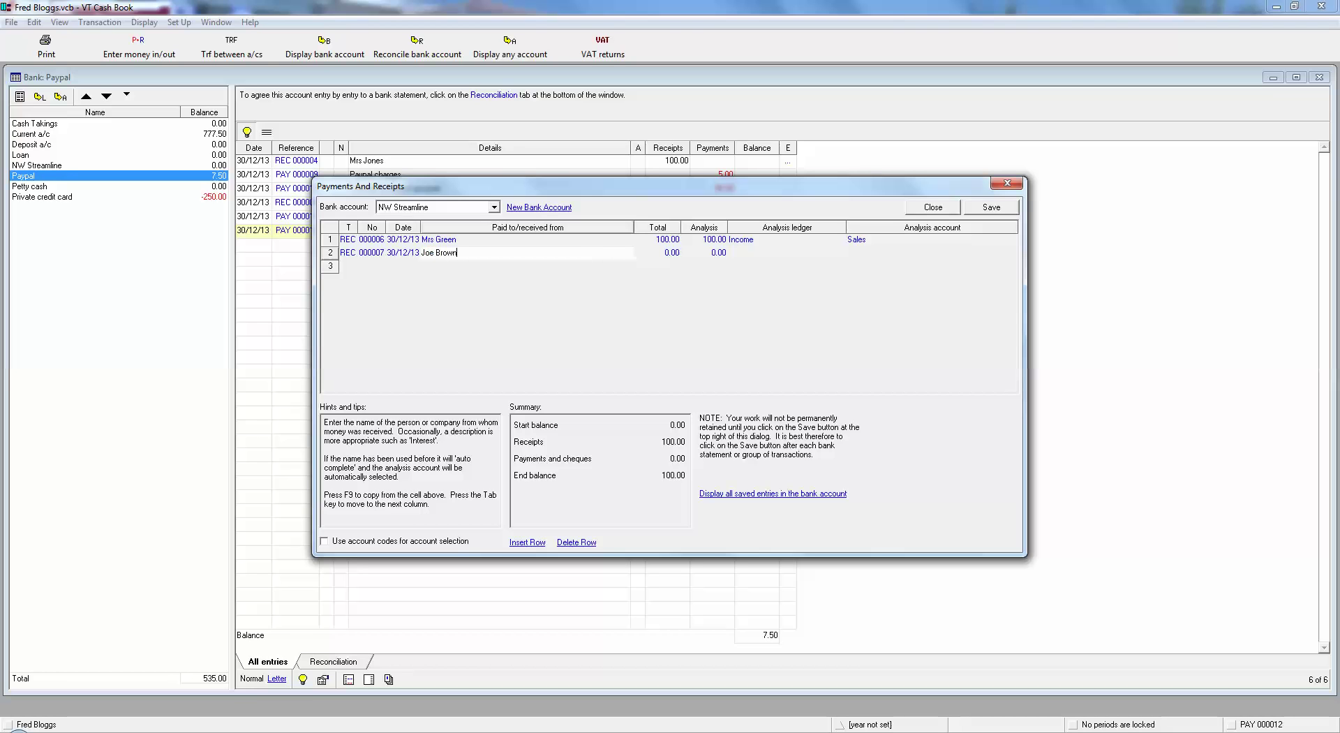
pyautogui.press('Tab')
pyautogui.write('50')
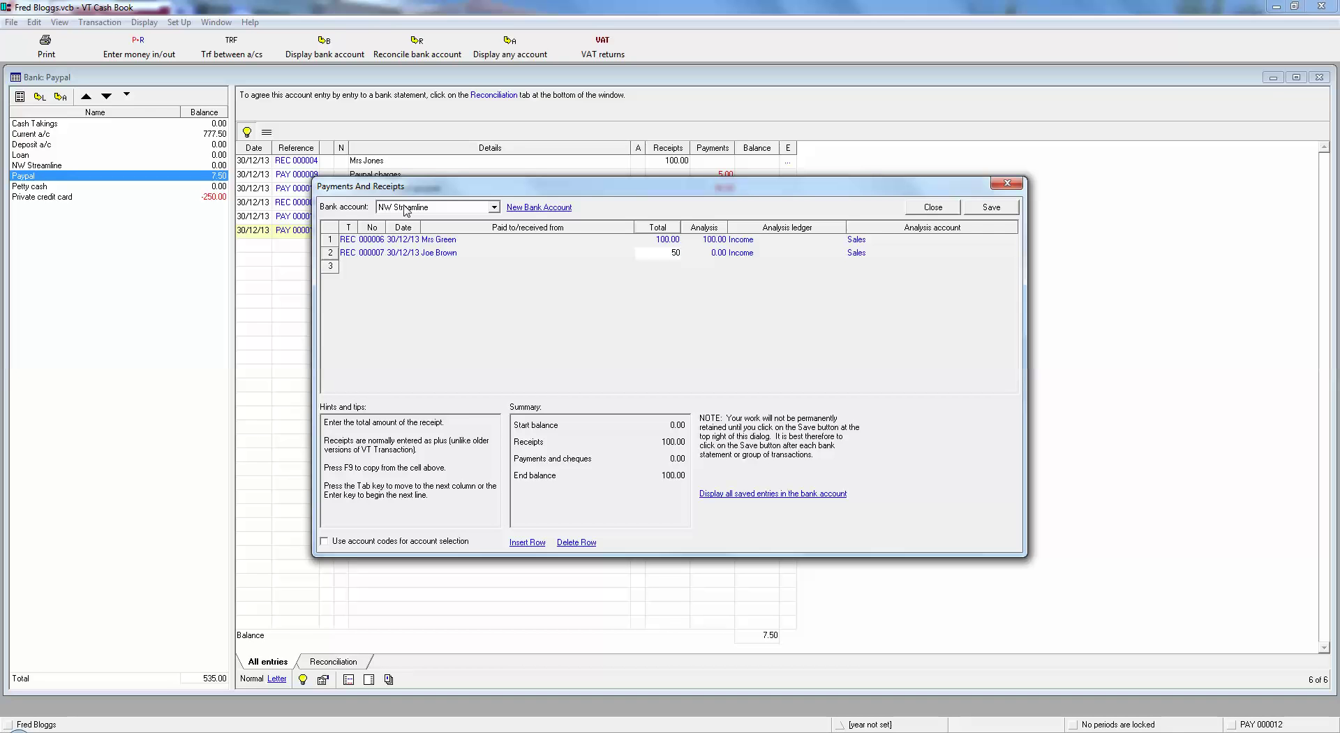
pyautogui.press('Tab')
pyautogui.press('Tab')
pyautogui.press('Tab')
pyautogui.press('Return')
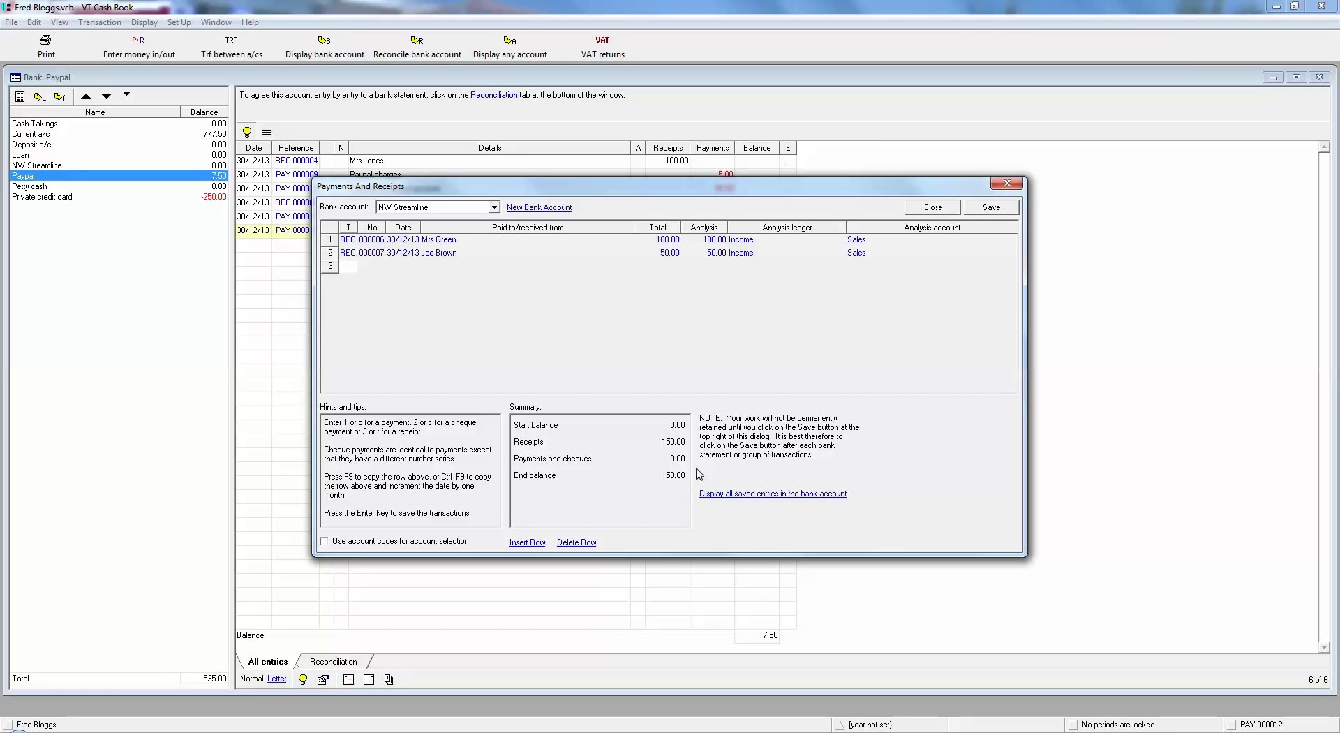
pyautogui.click(991, 207)
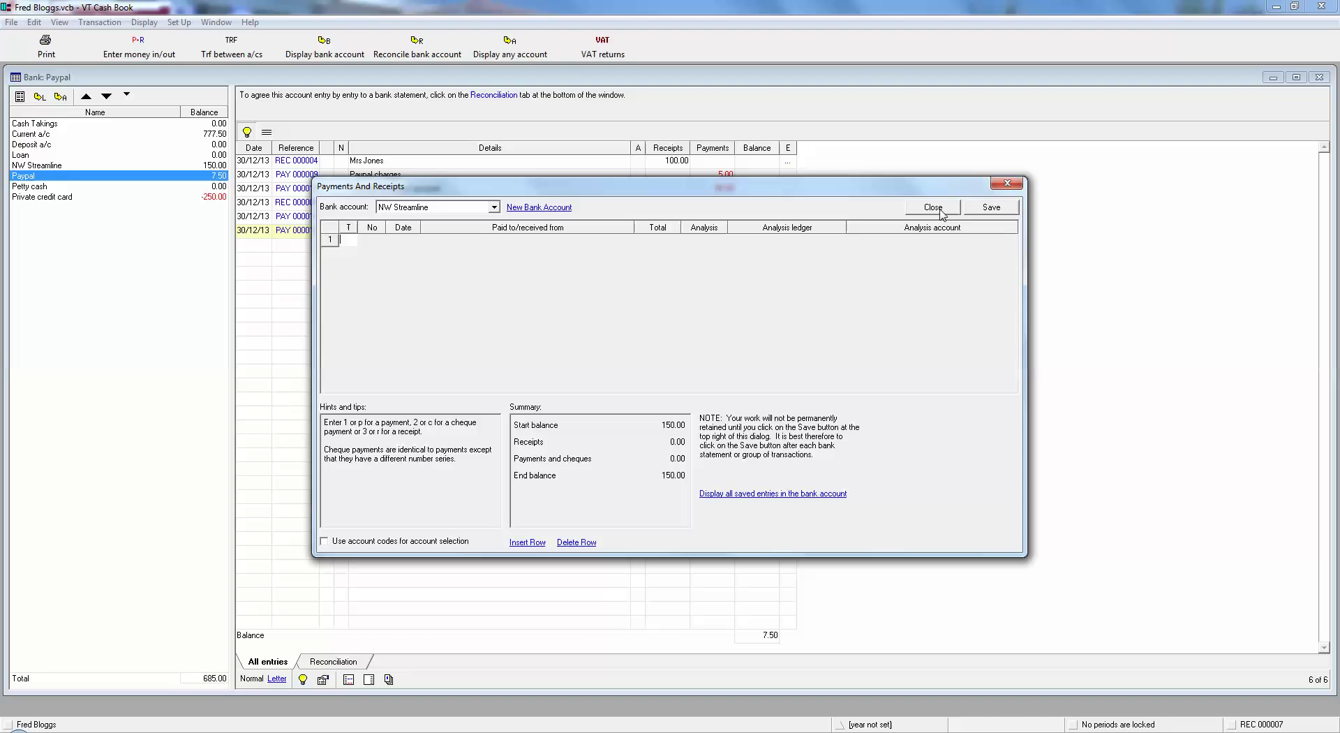
# Close the entry sheet and view the NW Streamline ledger with its 100.00 and 50.00 receipts.
pyautogui.click(939, 209)
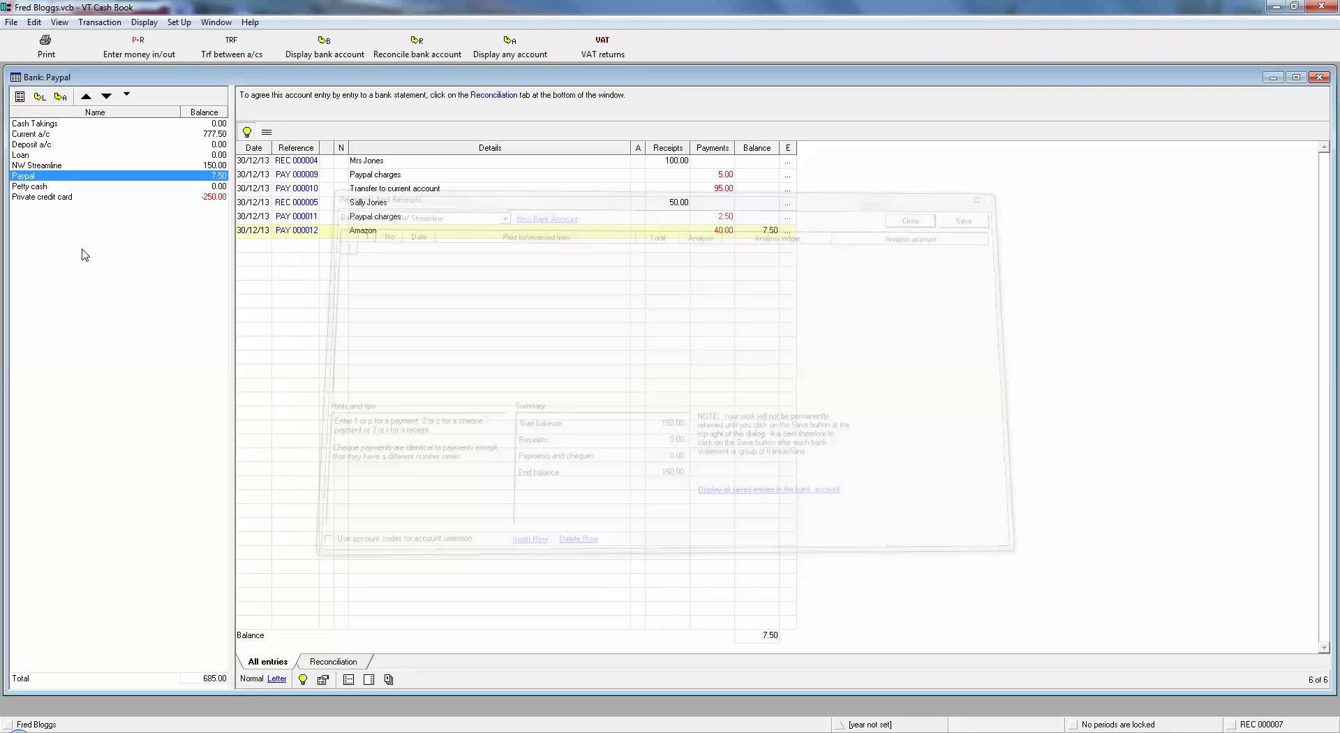
pyautogui.click(39, 134)
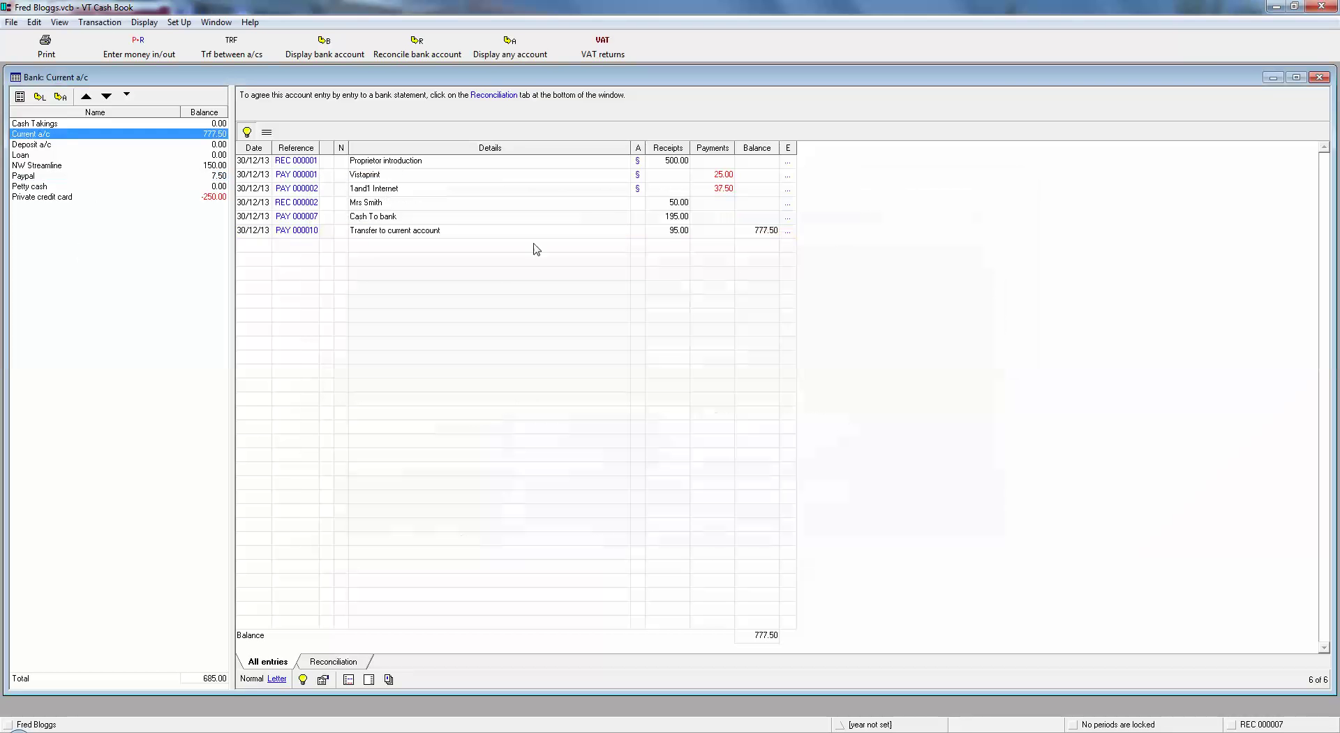
pyautogui.click(42, 168)
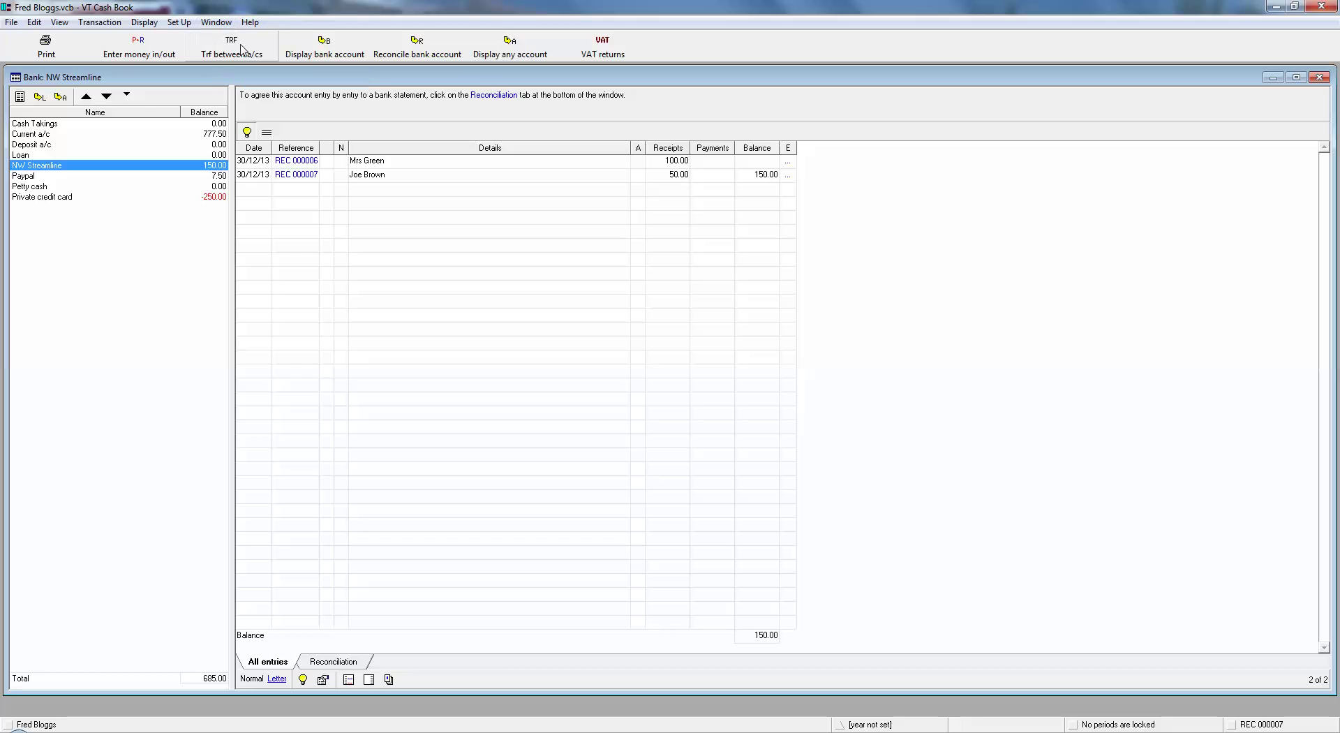
# Save a 150.00 transfer from NW Streamline to Current a/c.
pyautogui.click(241, 51)
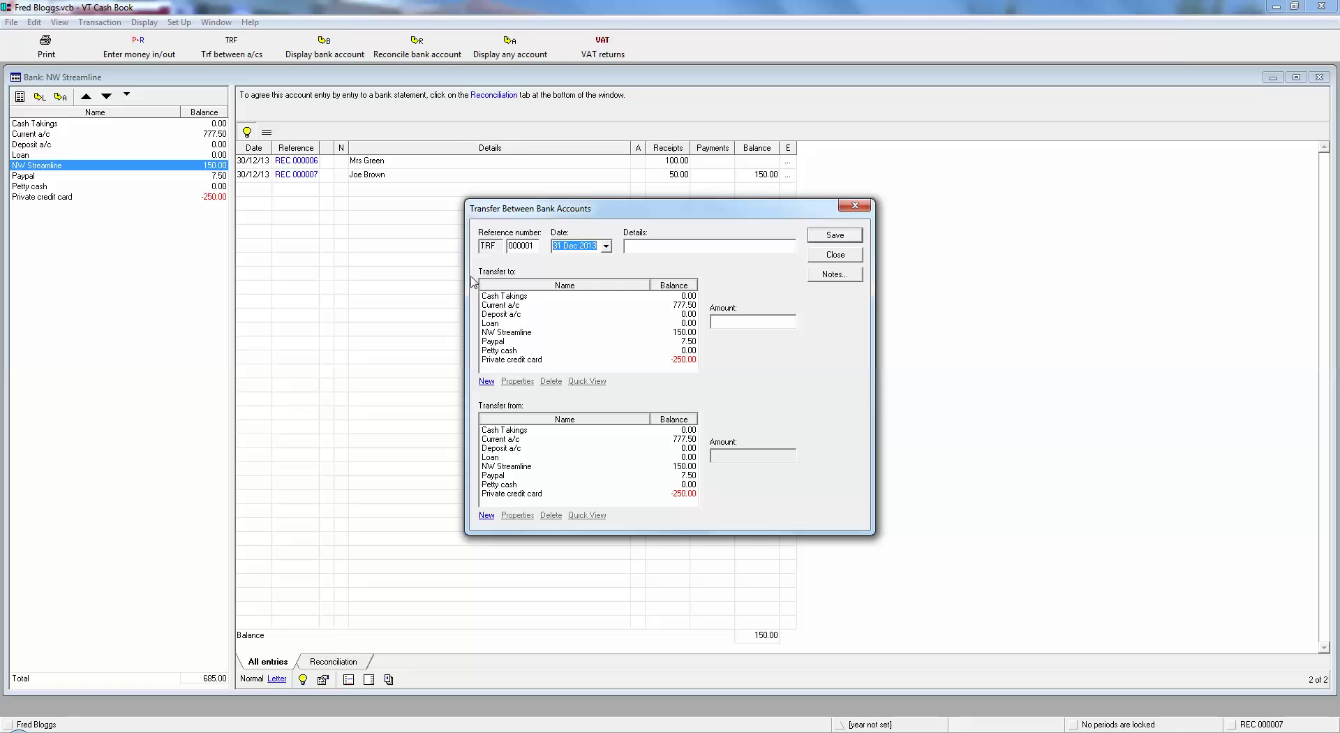
pyautogui.click(506, 305)
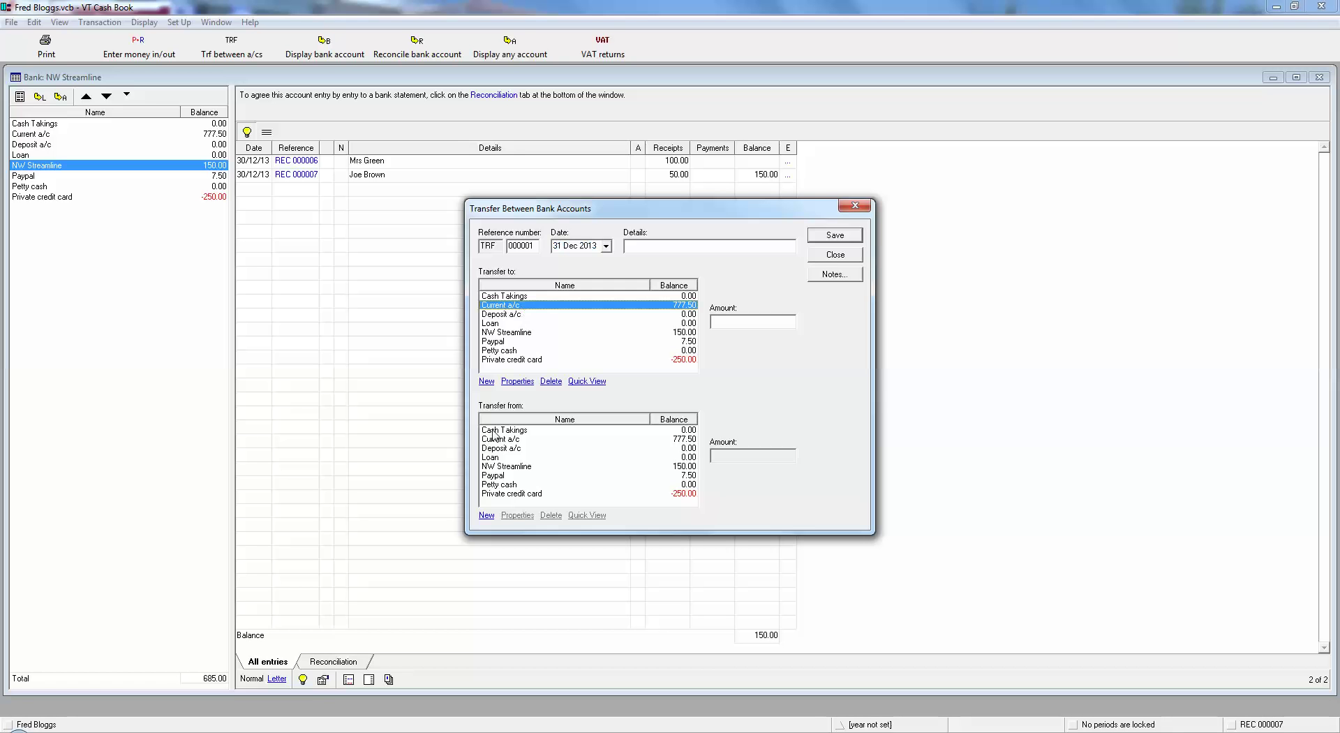
pyautogui.click(496, 468)
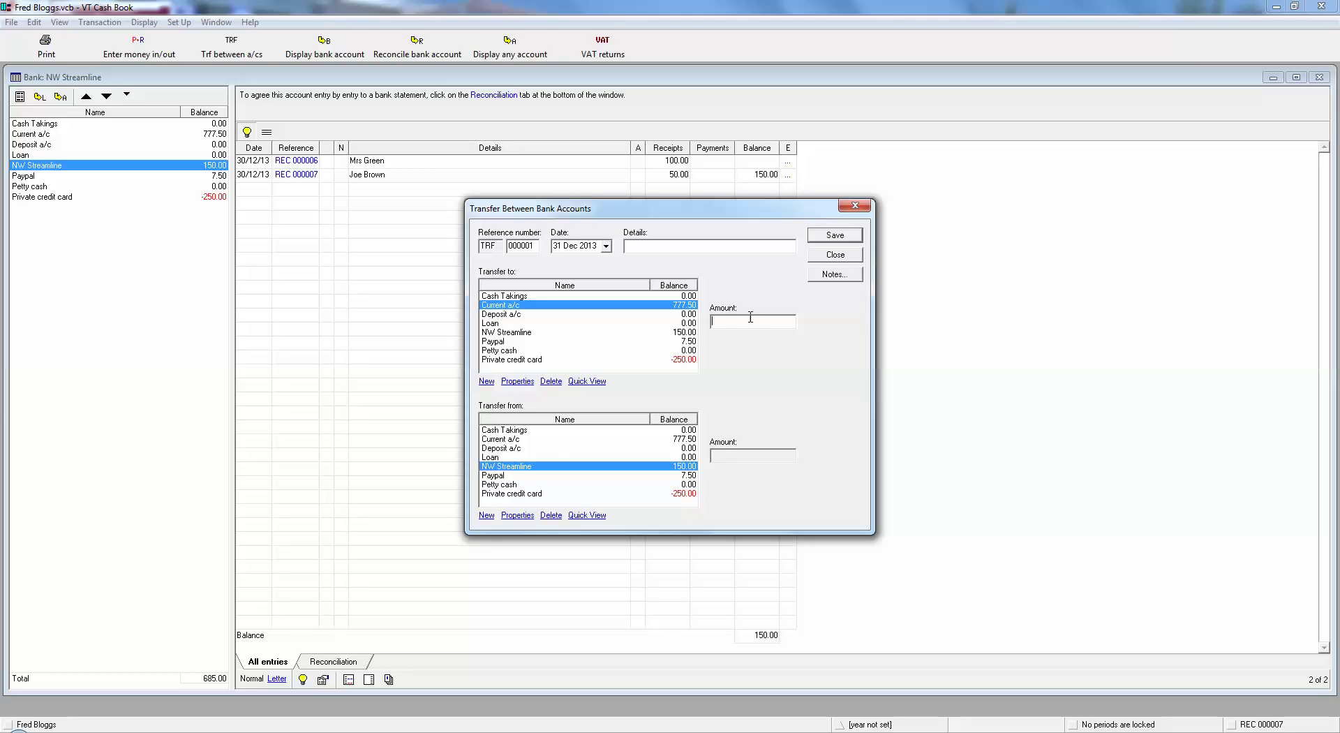
pyautogui.write('150')
pyautogui.click(836, 235)
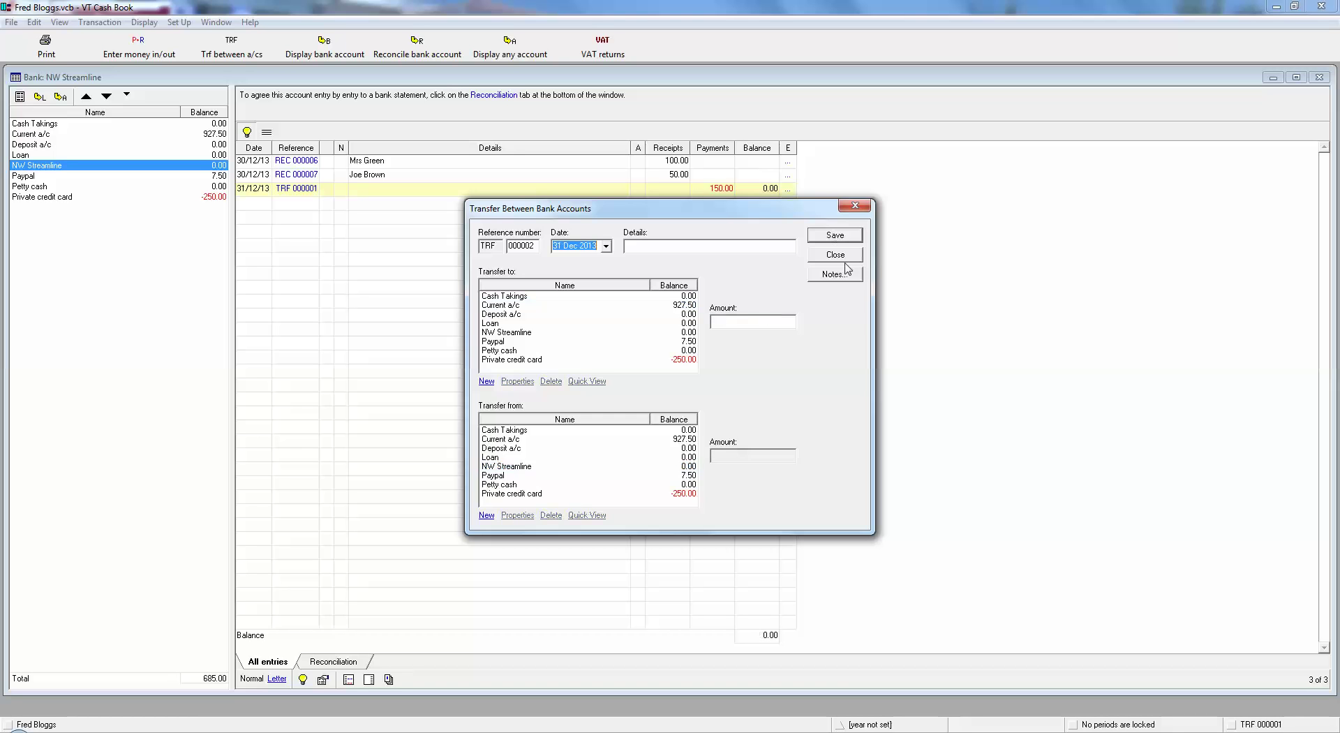
pyautogui.click(841, 255)
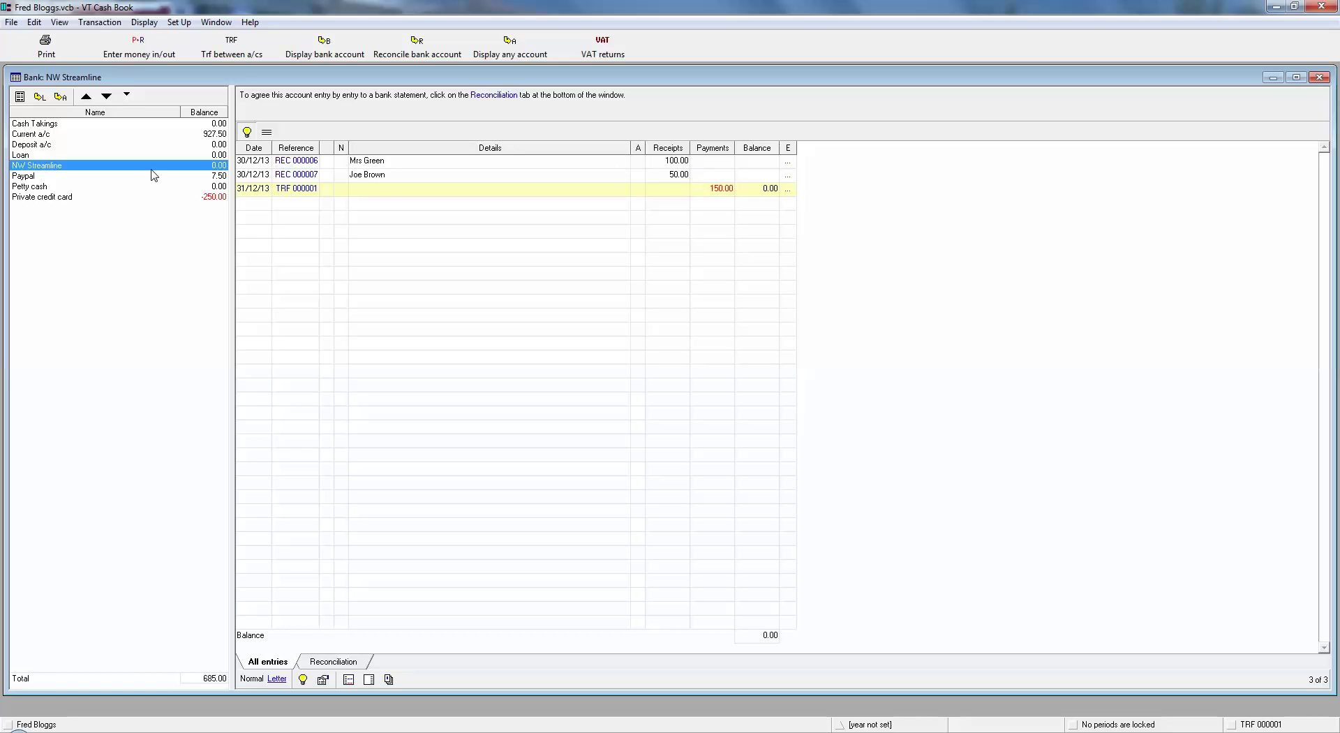
# Open the Current a/c register and select the 150.00 transfer entry TRF 000001.
pyautogui.click(26, 134)
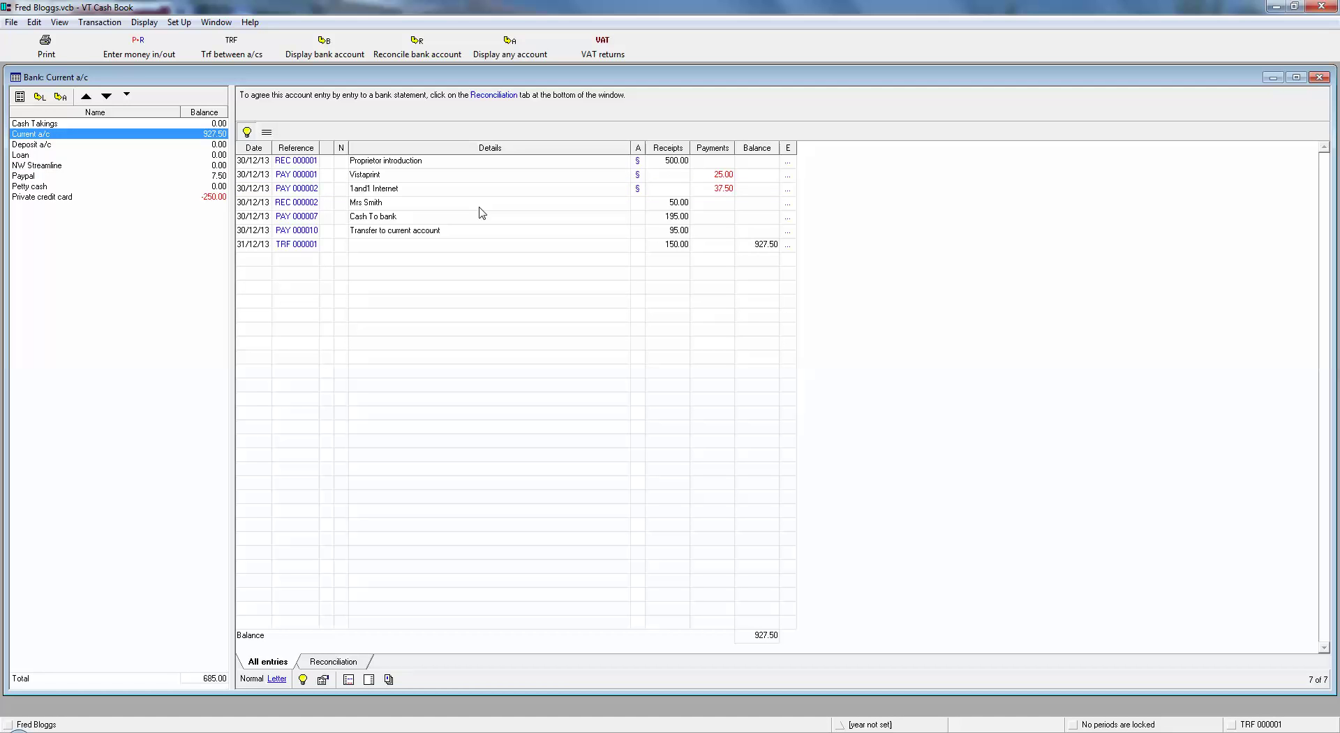
pyautogui.moveTo(284, 252)
pyautogui.click(676, 250)
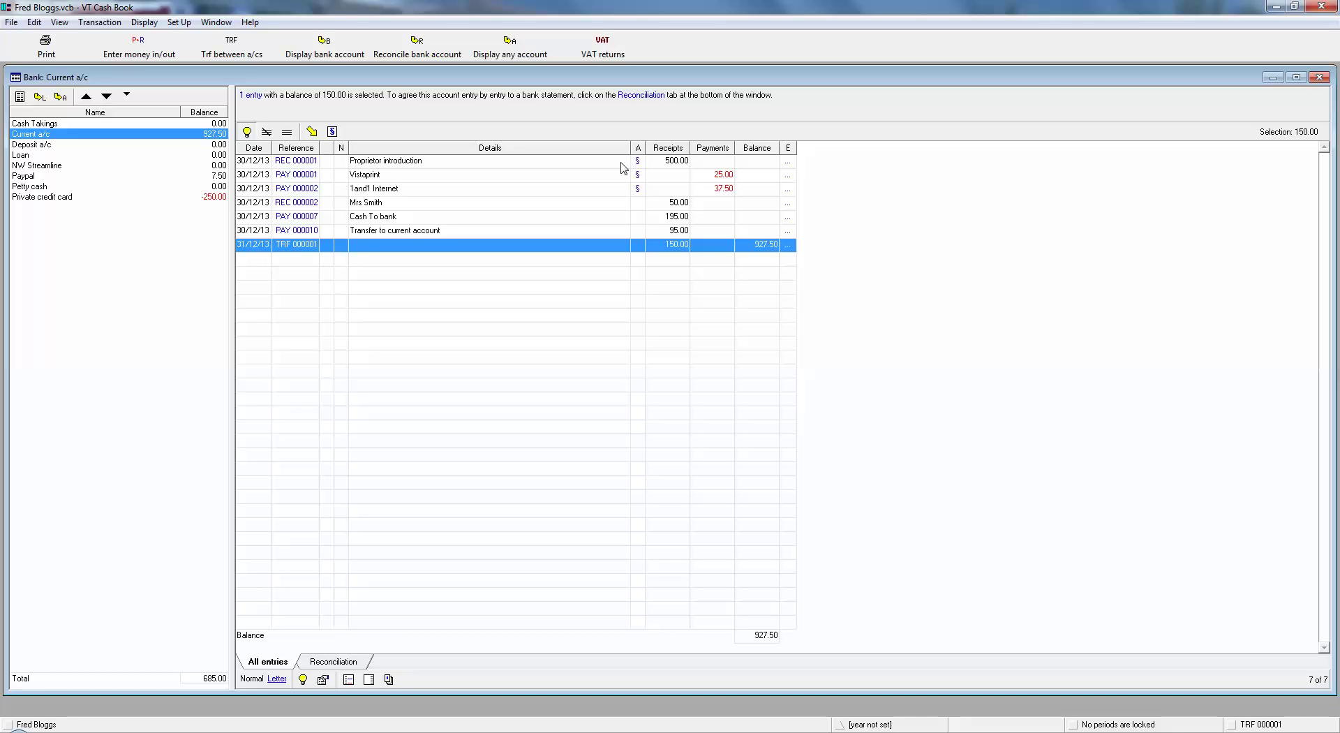
# Open the Current a/c reconciliation and tick the first three outstanding entries.
pyautogui.click(412, 49)
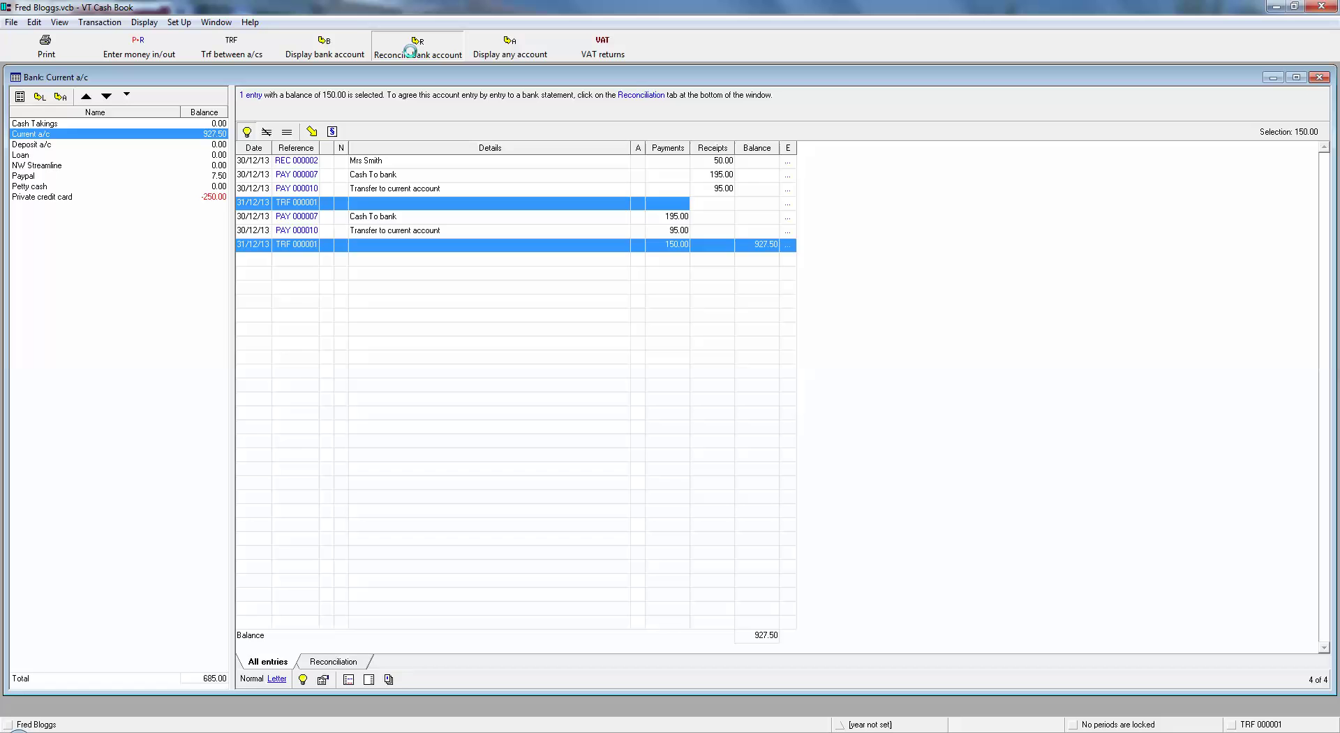
pyautogui.click(731, 163)
pyautogui.click(726, 175)
pyautogui.click(725, 190)
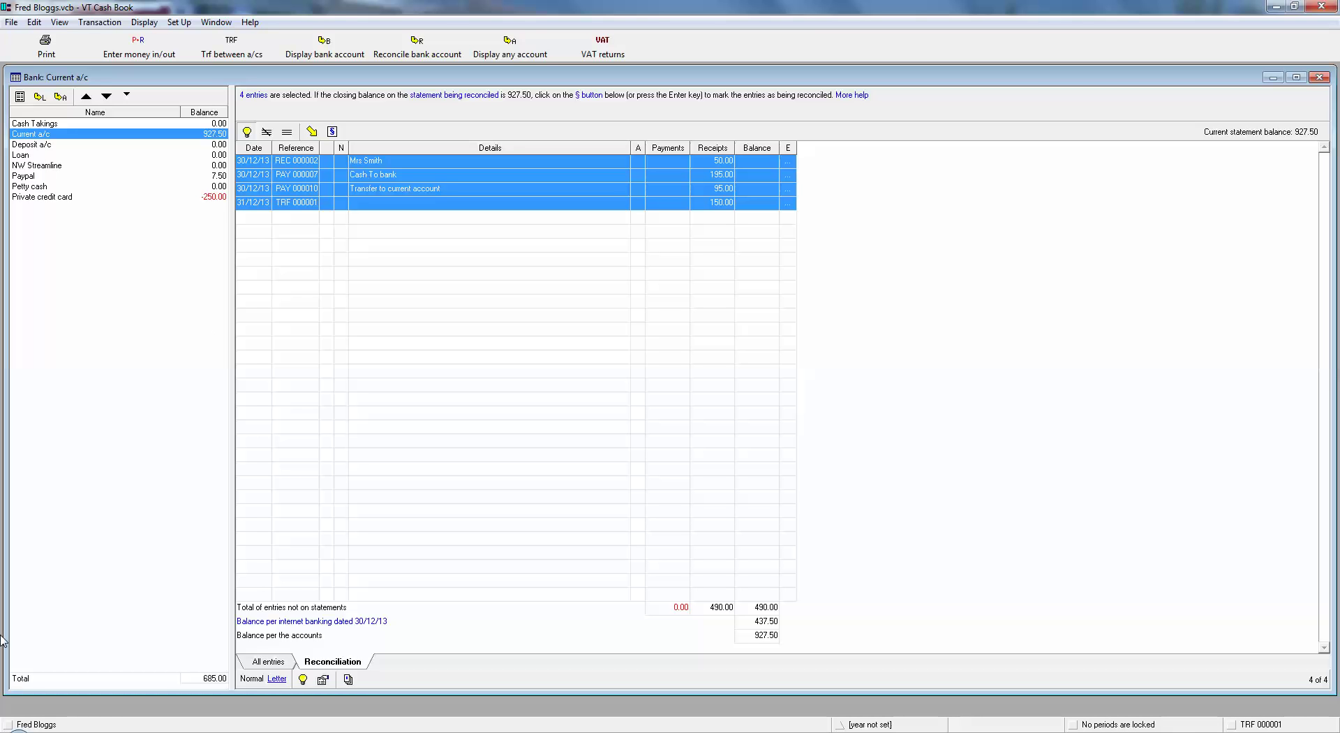
pyautogui.hotkey('alt', 'Tab')
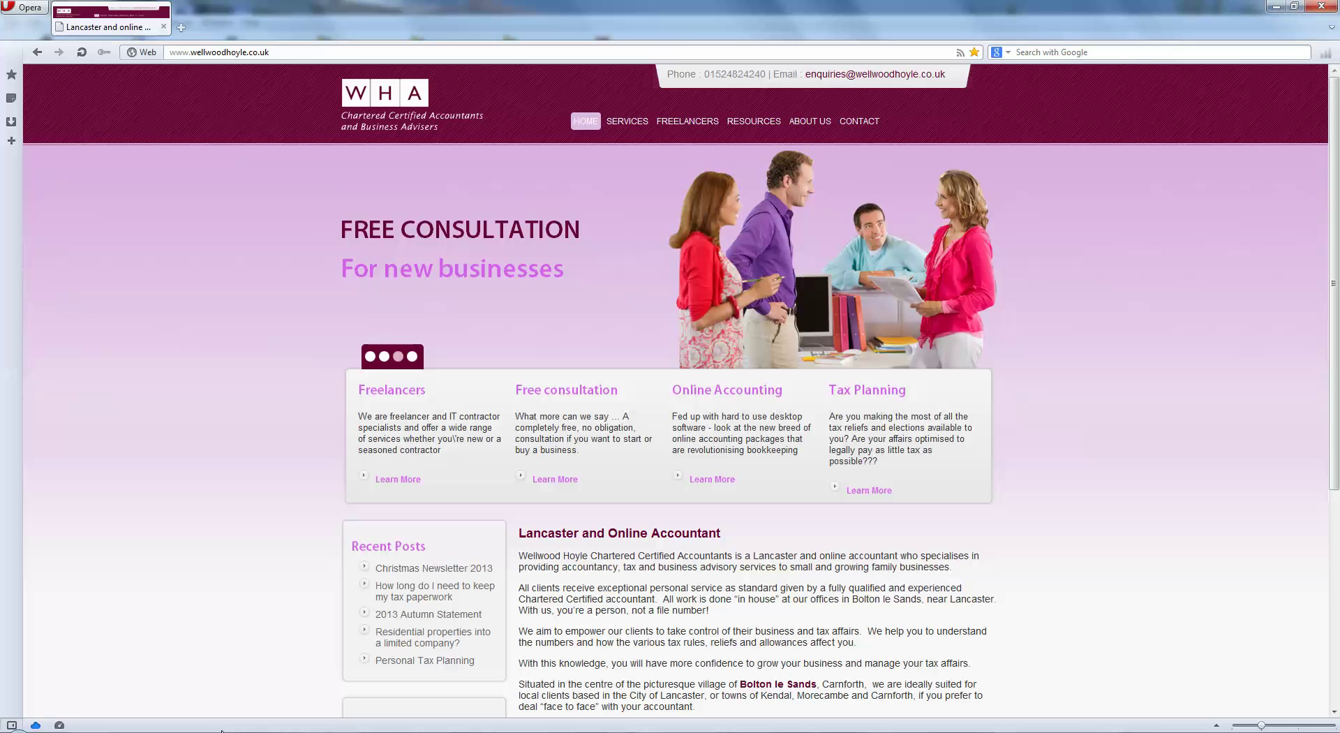